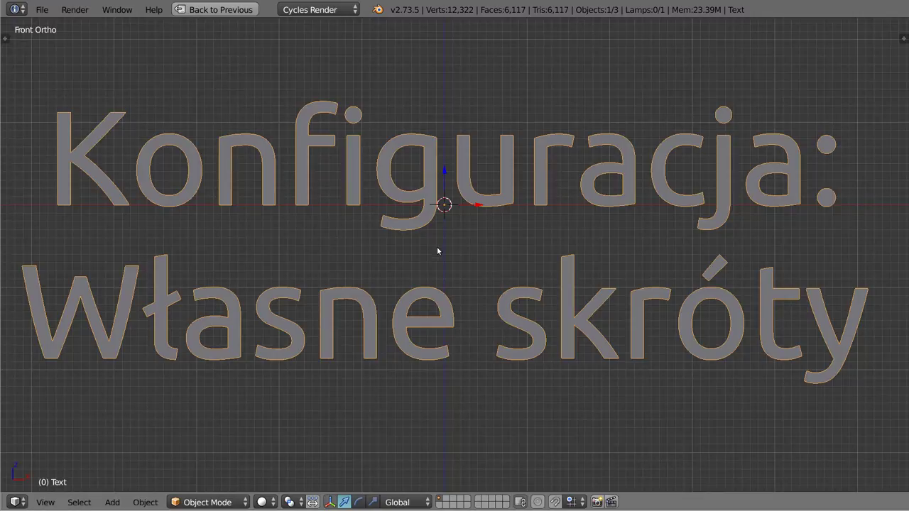
Step: Restore the normal viewport layout and delete the title Text object, leaving camera and lamp
{"action": "middle_click_drag", "start_coordinate": [438, 247], "coordinate": [441, 247], "text": "shift"}
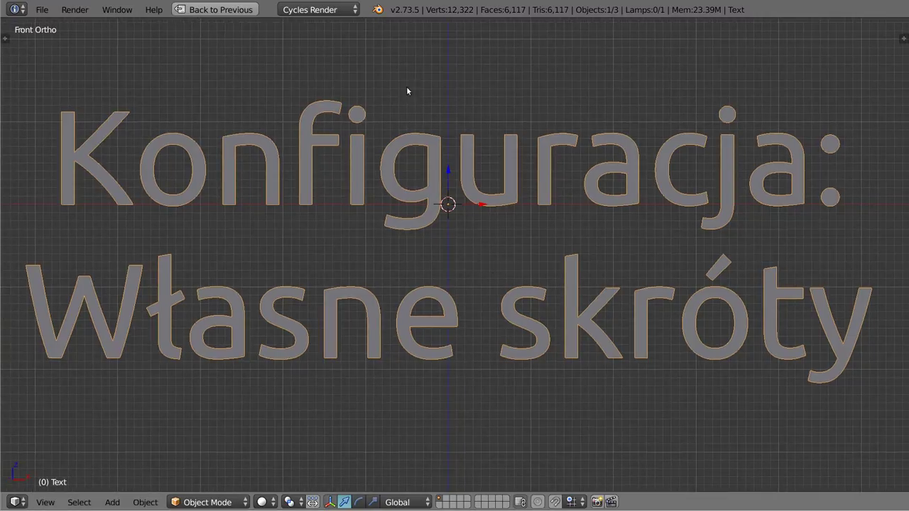
{"action": "key", "text": "ctrl+Up"}
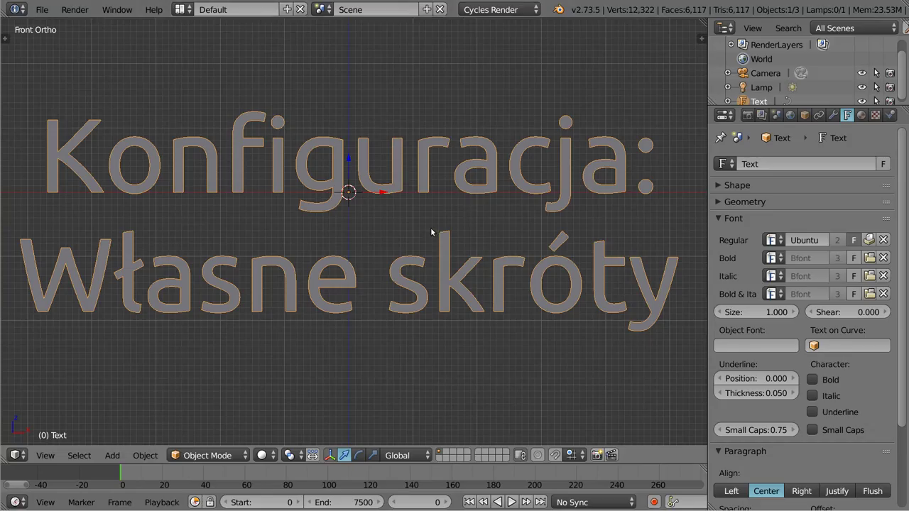
{"action": "key", "text": "x"}
{"action": "left_click", "coordinate": [431, 233]}
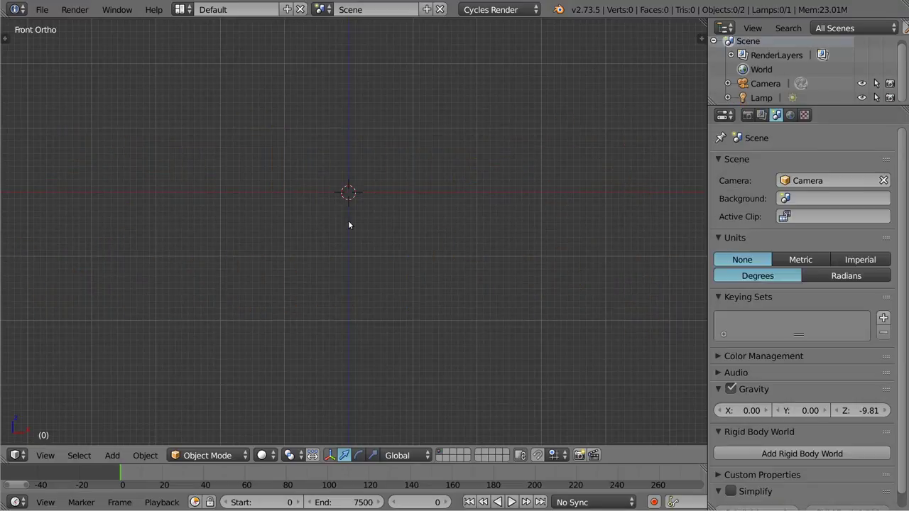
Step: Toggle fullscreen off and back on, then bring up User Preferences on the Add-ons list
{"action": "middle_click_drag", "start_coordinate": [383, 183], "coordinate": [428, 256], "text": "shift"}
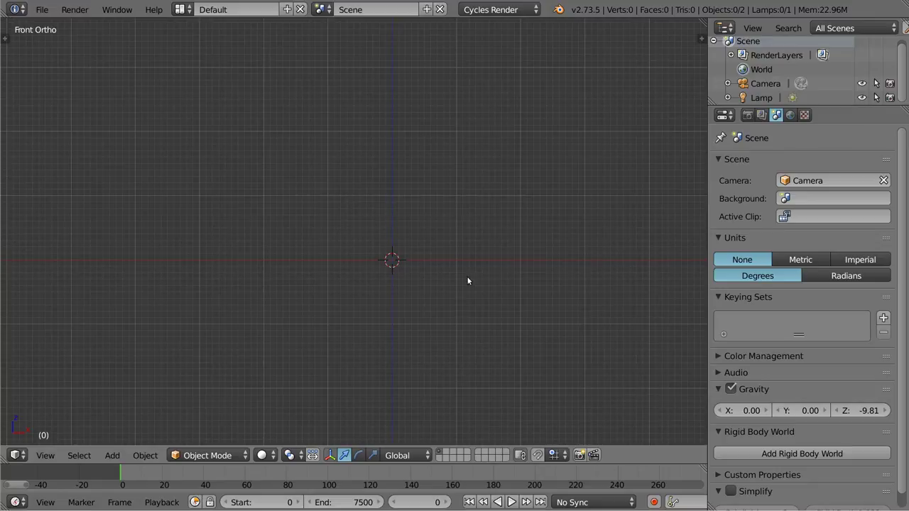
{"action": "key", "text": "alt+F11"}
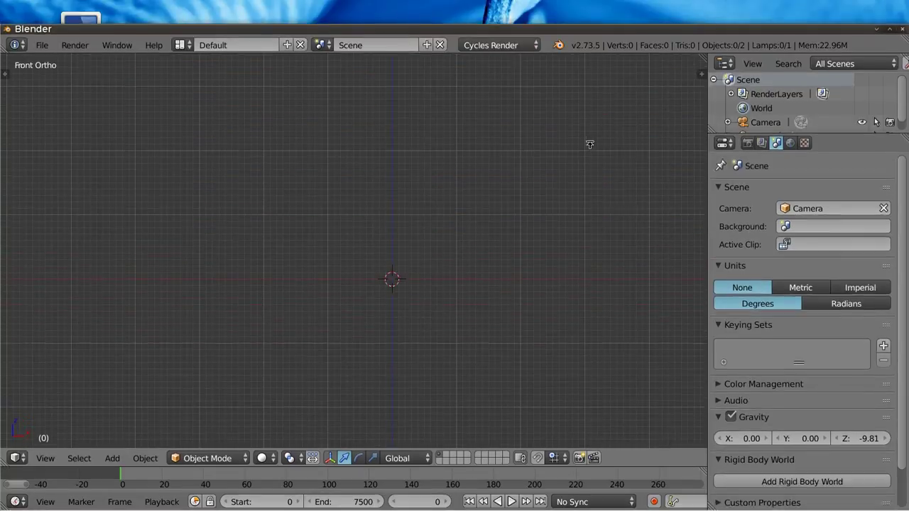
{"action": "key", "text": "alt+F11"}
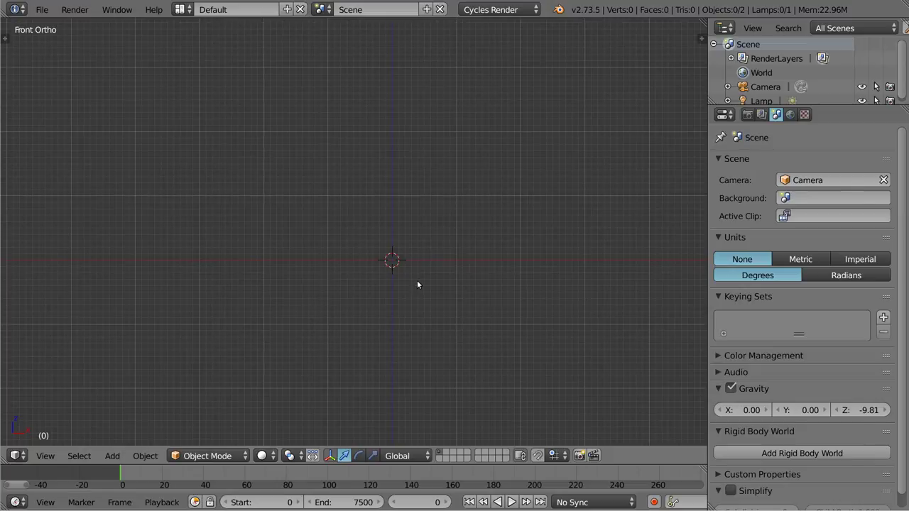
{"action": "key", "text": "ctrl+alt+u"}
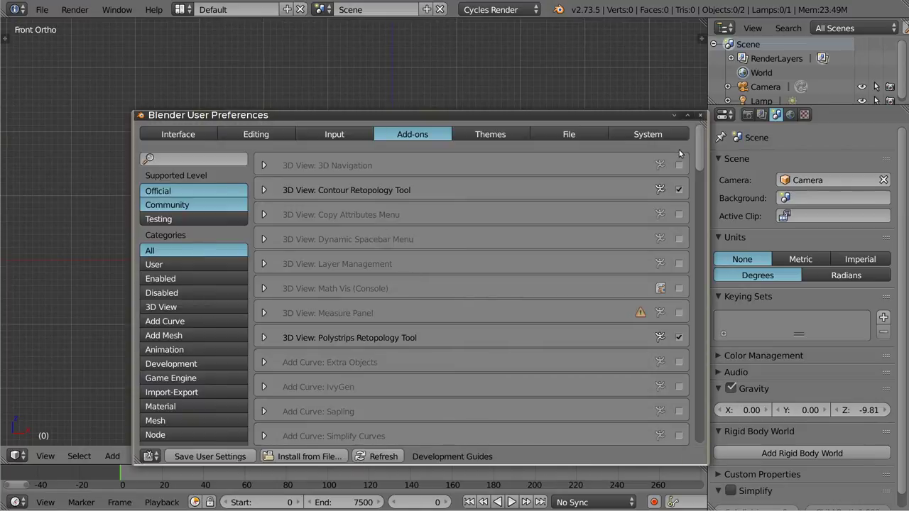
Step: Enlarge the preferences window, check the File menu, then close the preferences
{"action": "left_click_drag", "start_coordinate": [705, 112], "coordinate": [665, 55]}
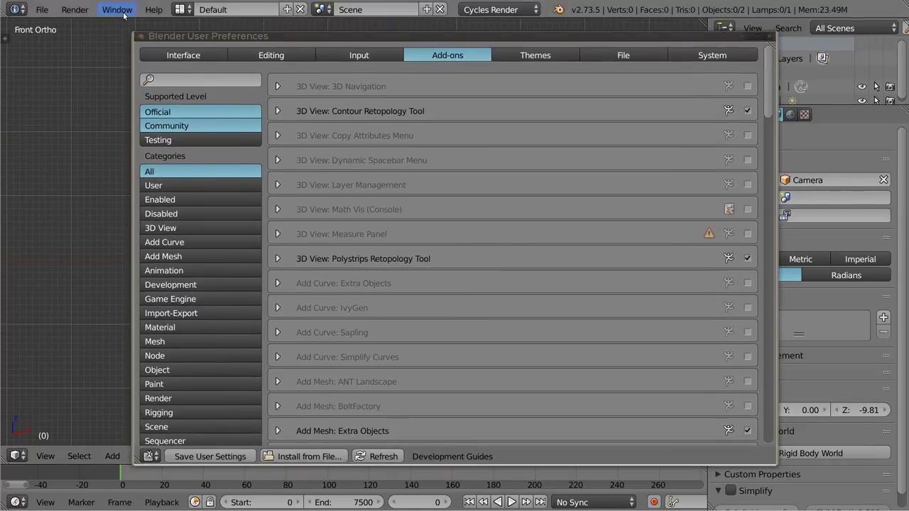
{"action": "left_click", "coordinate": [45, 12]}
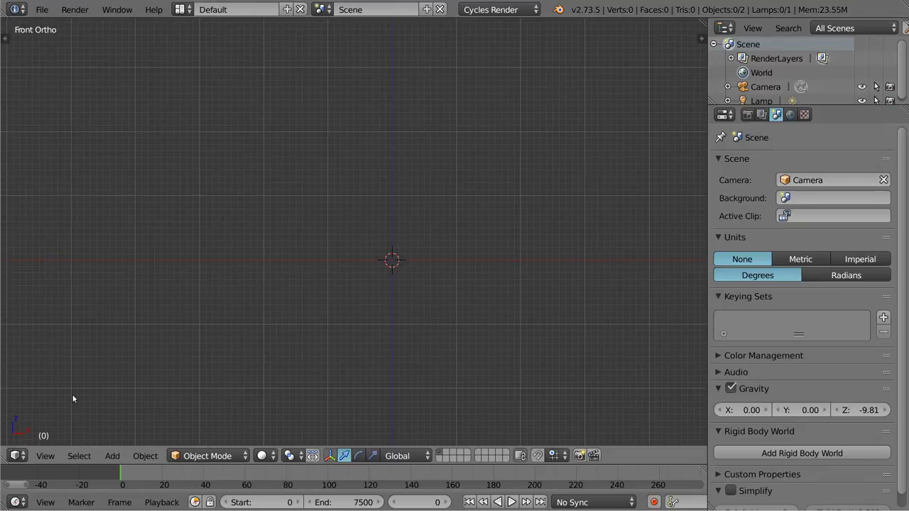
Step: Switch the area to a User Preferences editor and back to 3D View, then float preferences with Ctrl+Alt+U
{"action": "left_click", "coordinate": [17, 455]}
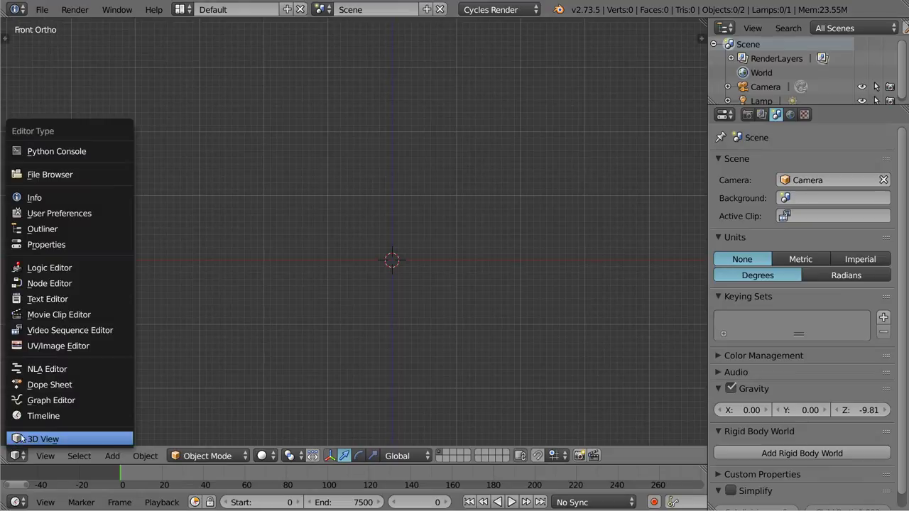
{"action": "left_click", "coordinate": [63, 214]}
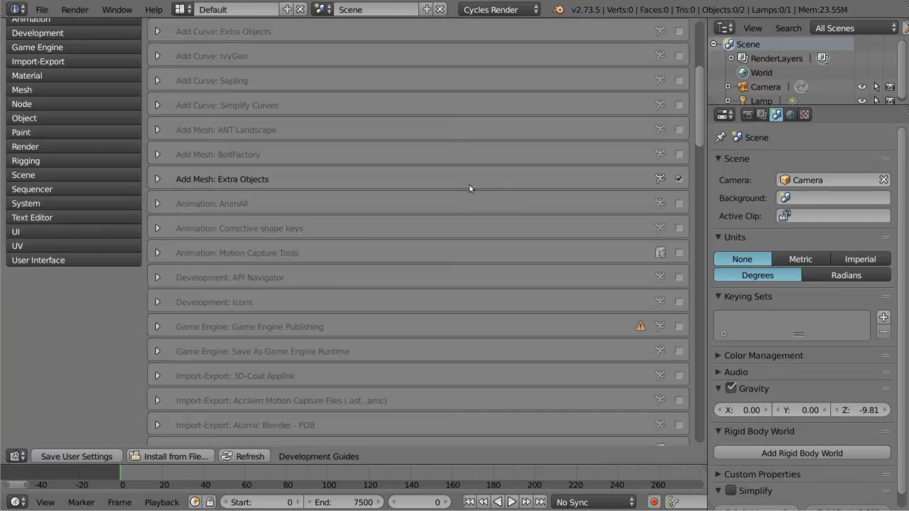
{"action": "scroll", "coordinate": [379, 292], "scroll_direction": "up", "scroll_amount": 5}
{"action": "scroll", "coordinate": [379, 292], "scroll_direction": "up", "scroll_amount": 3}
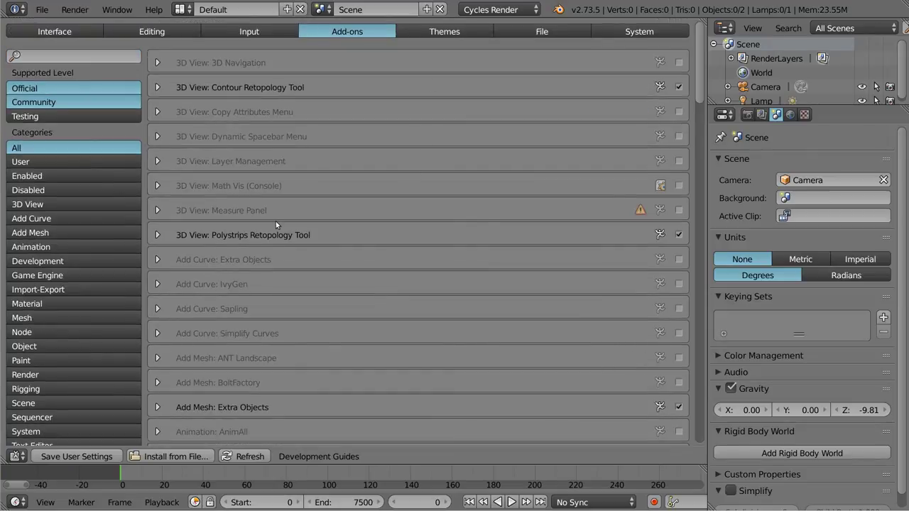
{"action": "key", "text": "shift+F5"}
{"action": "key", "text": "ctrl+alt+u"}
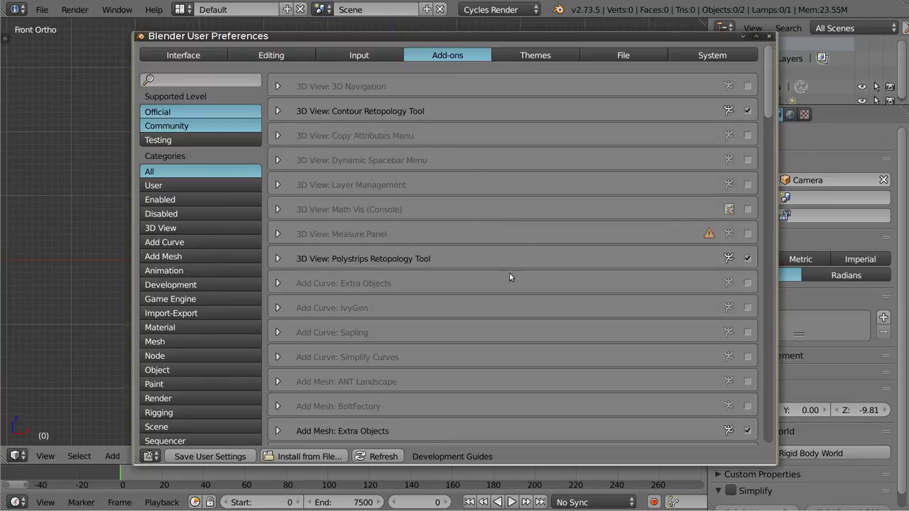
Step: On the Input tab, start a key configuration export, cancel it, and close the preferences window
{"action": "left_click", "coordinate": [379, 54]}
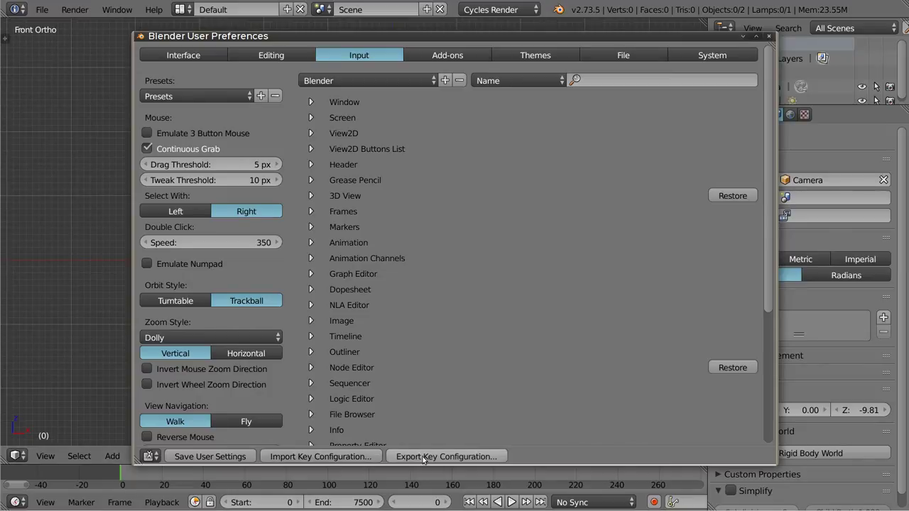
{"action": "left_click", "coordinate": [453, 459]}
{"action": "left_click", "coordinate": [361, 102]}
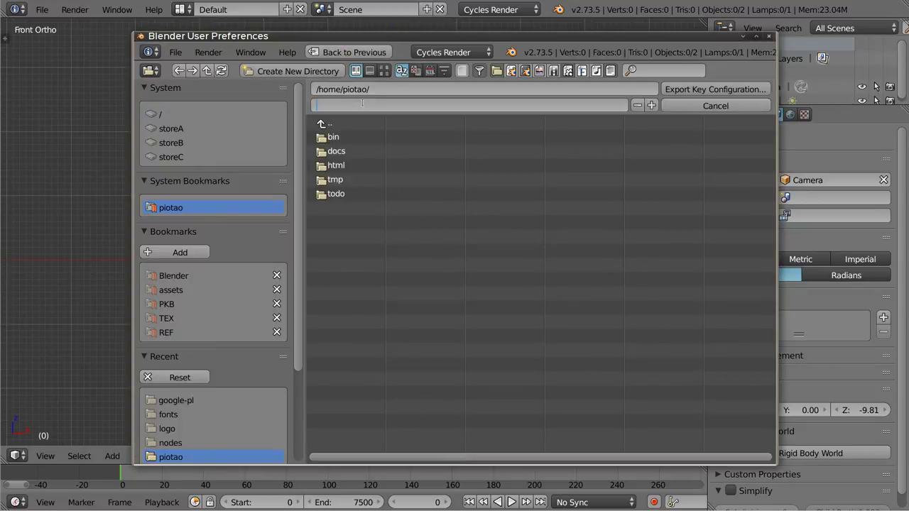
{"action": "type", "text": "asdasd"}
{"action": "key", "text": "Escape"}
{"action": "left_click", "coordinate": [768, 35]}
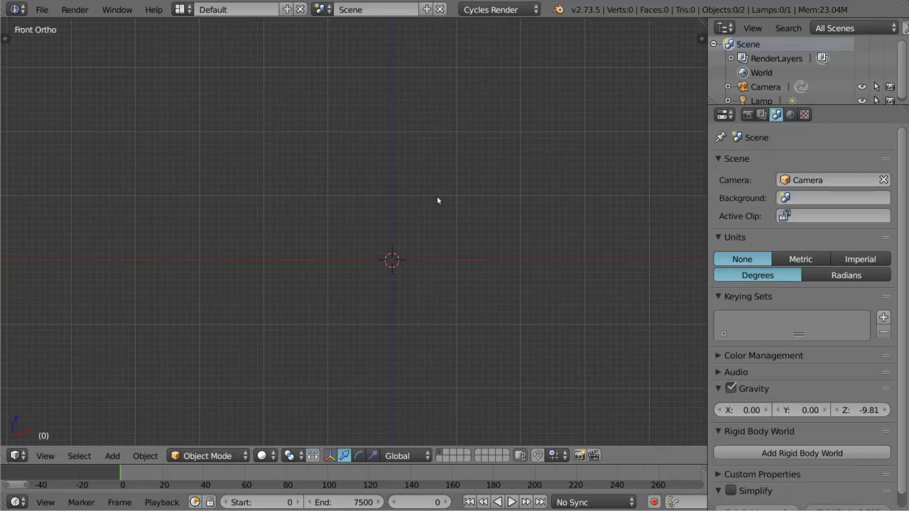
Step: Show the Input preferences with the 3D View > Mesh keymap expanded and scroll through its shortcuts
{"action": "key", "text": "ctrl+alt+u"}
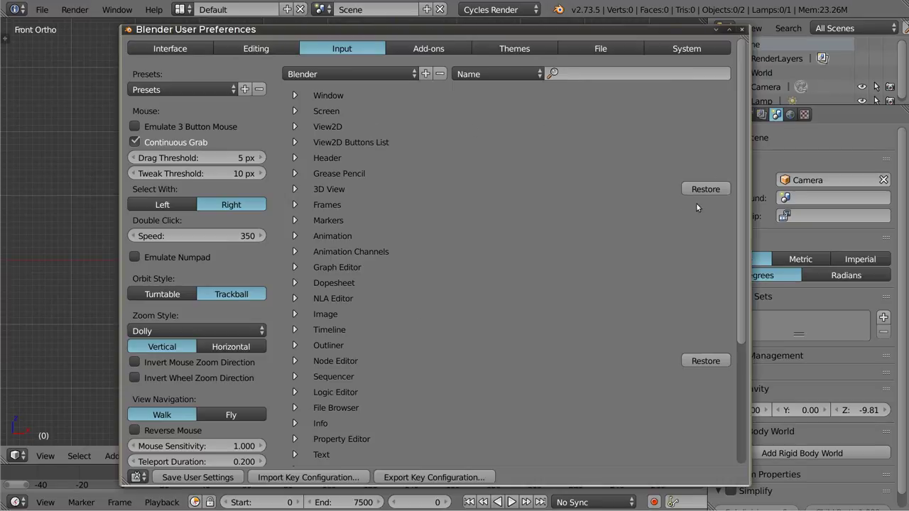
{"action": "mouse_move", "coordinate": [740, 160]}
{"action": "left_mouse_down"}
{"action": "mouse_move", "coordinate": [749, 293]}
{"action": "mouse_move", "coordinate": [765, 136]}
{"action": "left_mouse_up"}
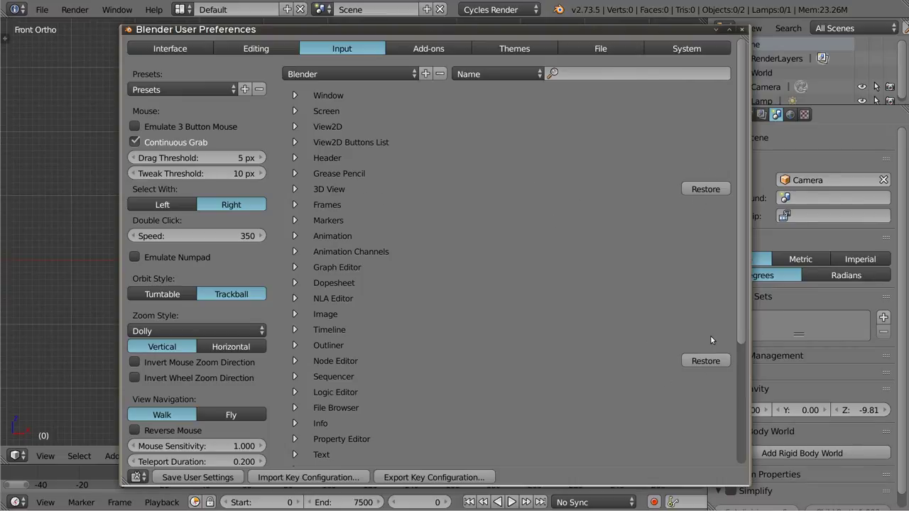
{"action": "left_click", "coordinate": [294, 190]}
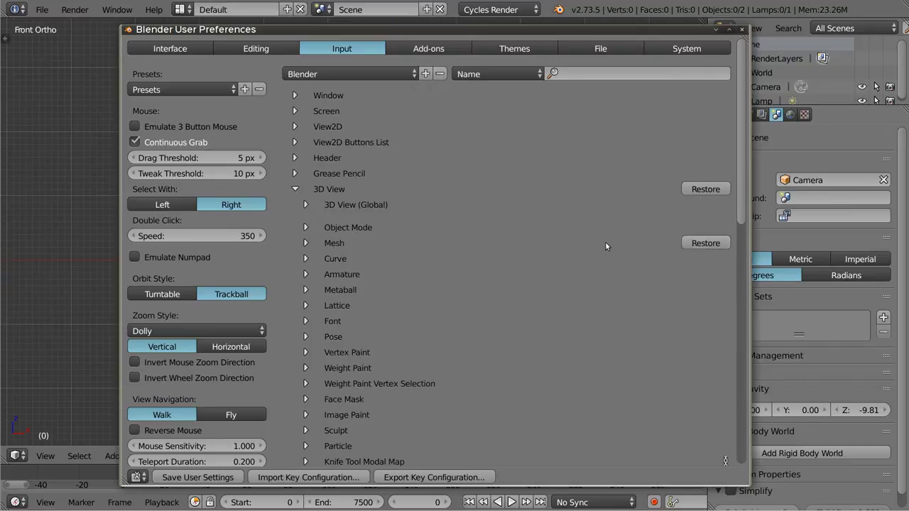
{"action": "left_click", "coordinate": [306, 243]}
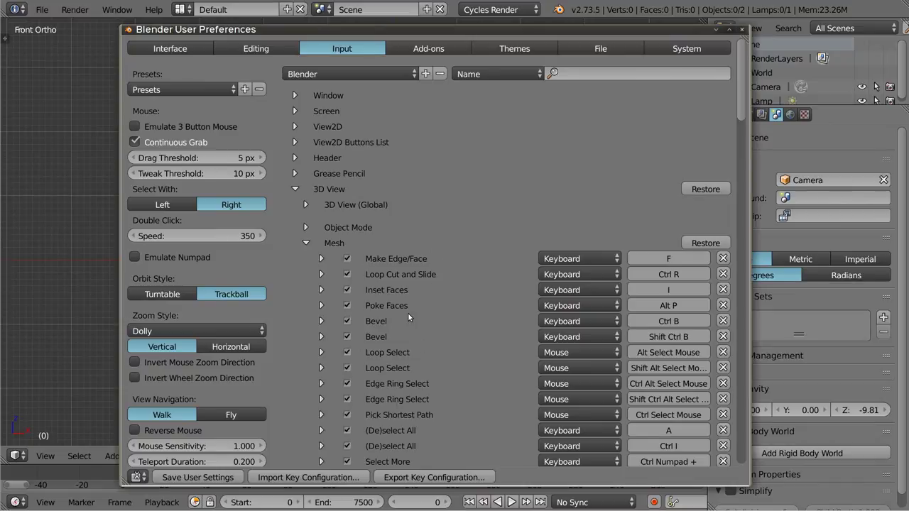
{"action": "scroll", "coordinate": [407, 312], "scroll_direction": "down", "scroll_amount": 5}
{"action": "scroll", "coordinate": [409, 310], "scroll_direction": "down", "scroll_amount": 1}
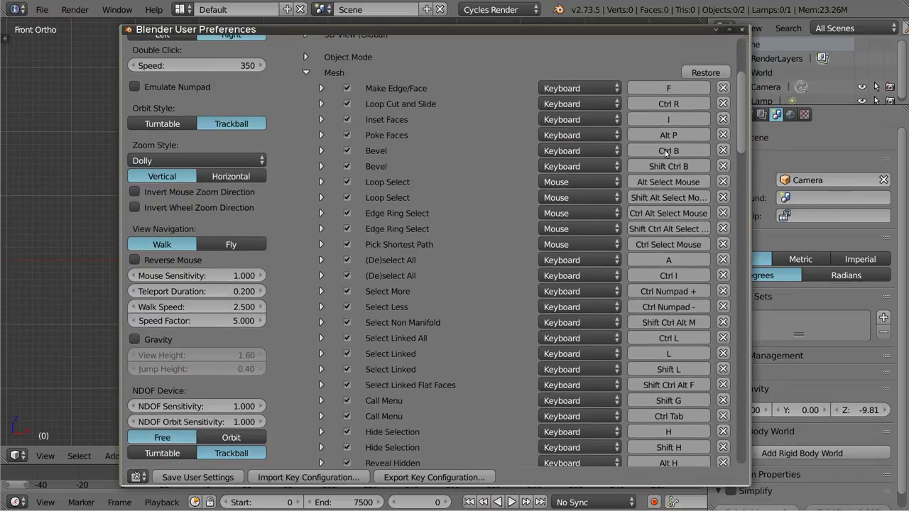
{"action": "left_click_drag", "start_coordinate": [742, 96], "coordinate": [741, 299]}
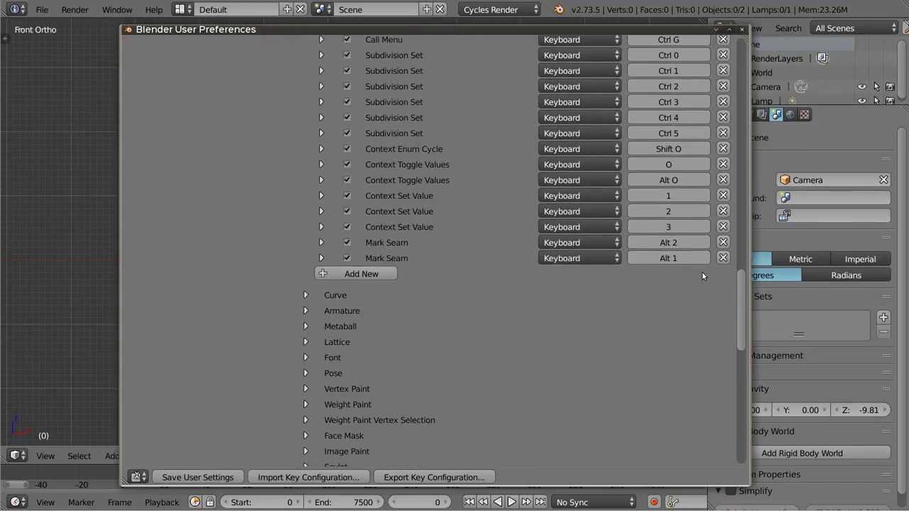
{"action": "mouse_move", "coordinate": [742, 319]}
{"action": "left_mouse_down"}
{"action": "mouse_move", "coordinate": [744, 86]}
{"action": "mouse_move", "coordinate": [741, 122]}
{"action": "left_mouse_up"}
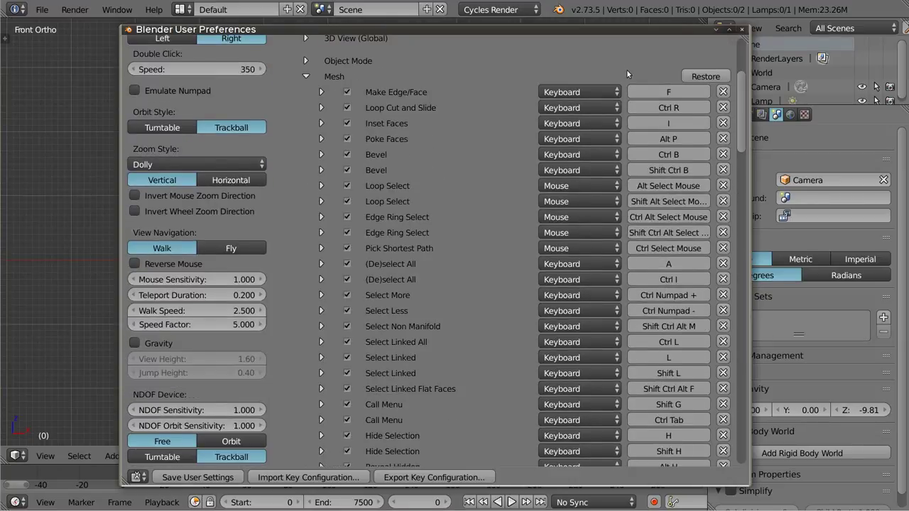
Step: Try Shift+F on Make Edge/Face, restore it, then remove that keymap entry and close preferences
{"action": "left_click", "coordinate": [663, 92]}
{"action": "key", "text": "shift"}
{"action": "key", "text": "shift+f"}
{"action": "left_click", "coordinate": [723, 91]}
{"action": "left_click", "coordinate": [723, 92]}
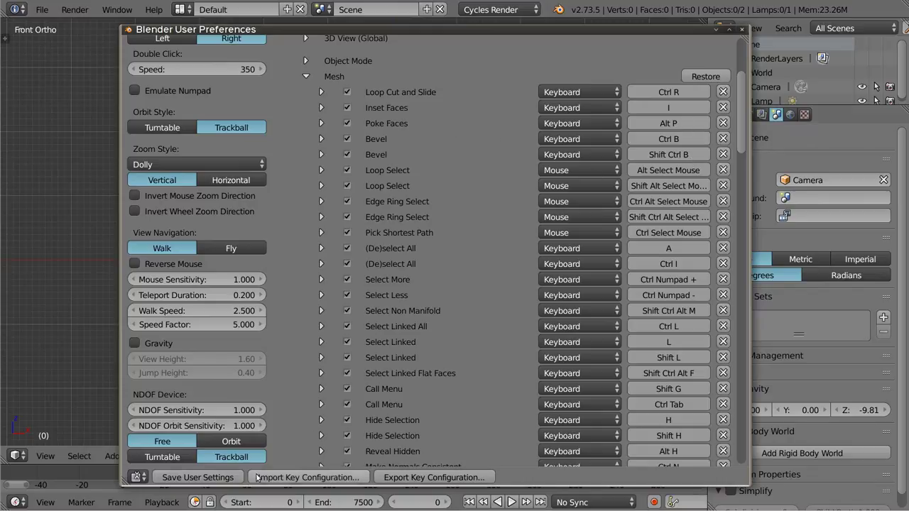
{"action": "left_click", "coordinate": [742, 29]}
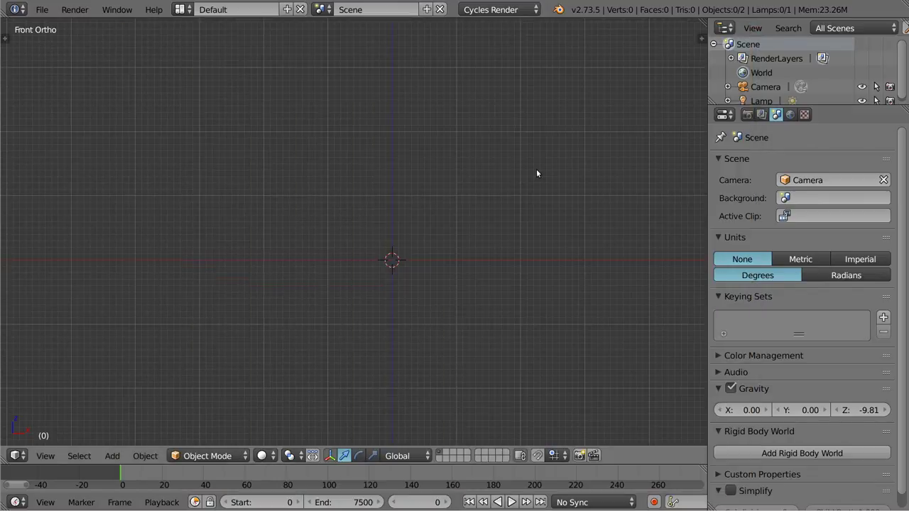
Step: Reload the start-up file, then show the Input preferences with the Mesh keymap category collapsed
{"action": "key", "text": "ctrl+n"}
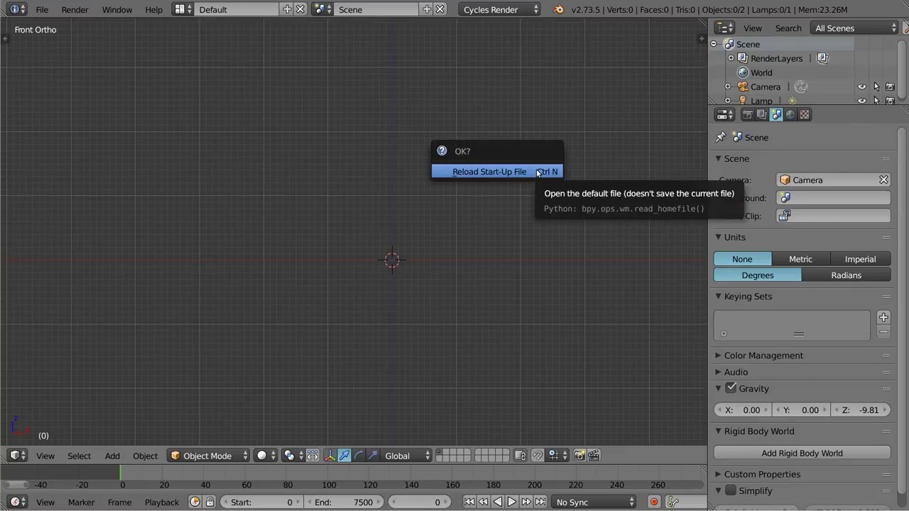
{"action": "left_click", "coordinate": [537, 172]}
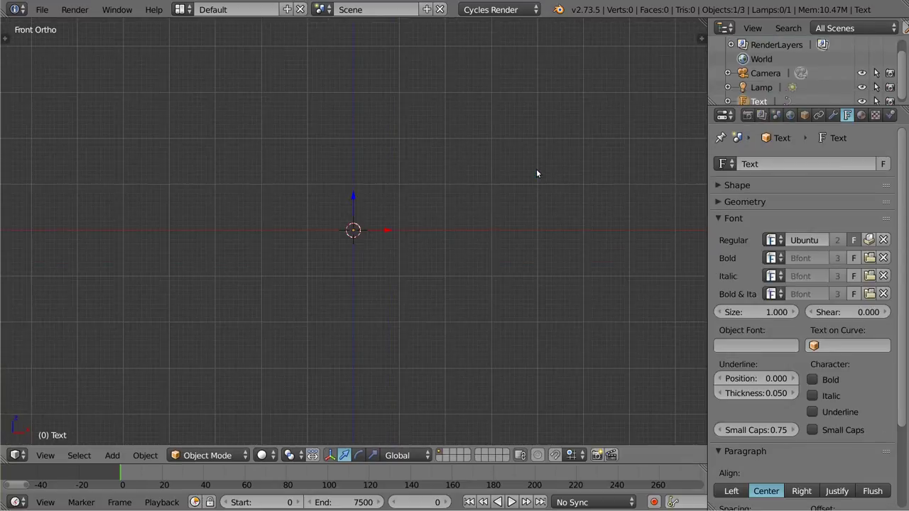
{"action": "key", "text": "ctrl+alt+u"}
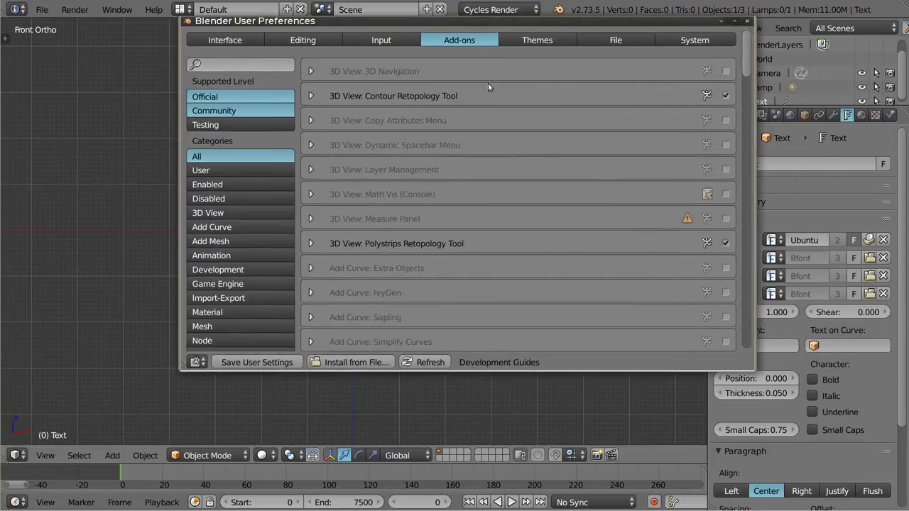
{"action": "left_click", "coordinate": [381, 39]}
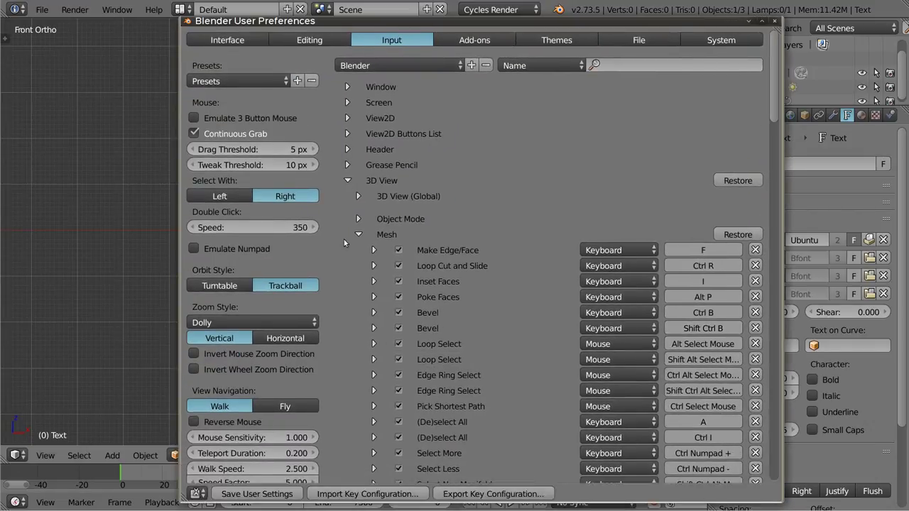
{"action": "left_click", "coordinate": [358, 235]}
{"action": "left_click_drag", "start_coordinate": [774, 60], "coordinate": [766, 321]}
{"action": "scroll", "coordinate": [509, 109], "scroll_direction": "up", "scroll_amount": 10}
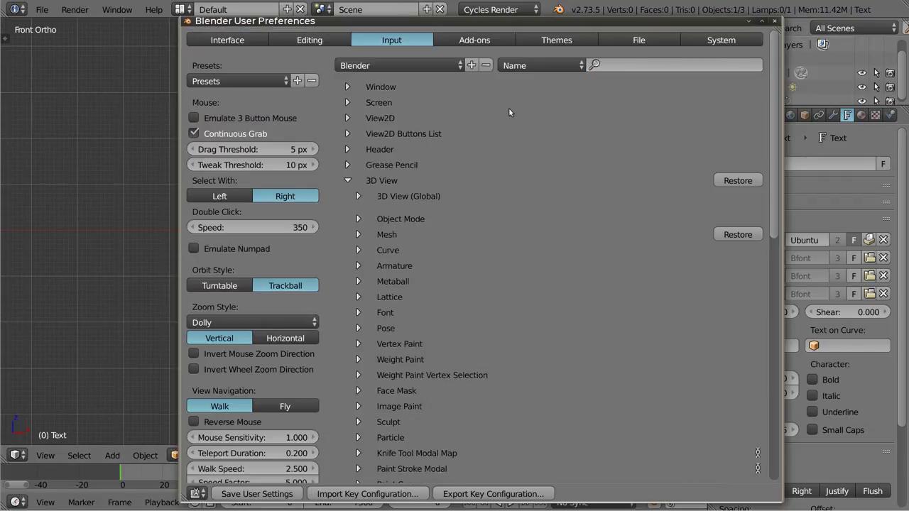
Step: Collapse 3D View, expand the Window keymap, test and close a Ctrl+Alt+W duplicate window, and scroll down
{"action": "left_click", "coordinate": [347, 181]}
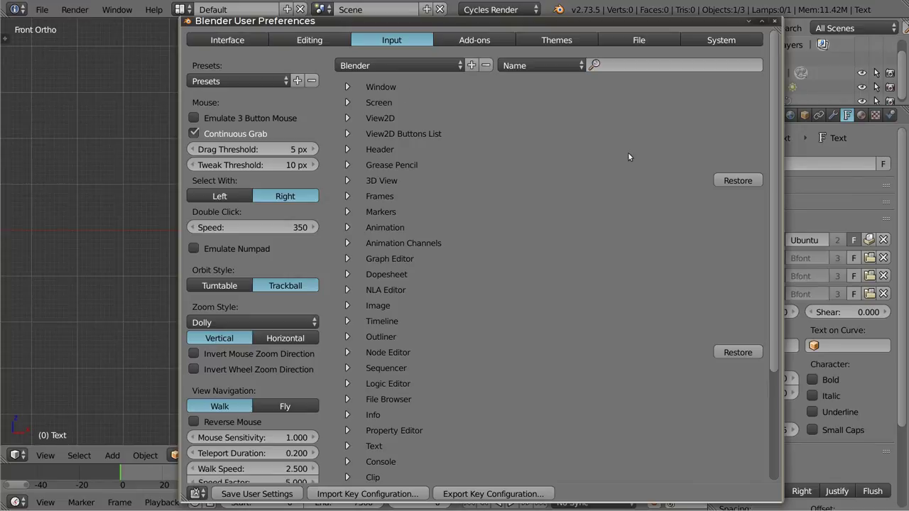
{"action": "left_click", "coordinate": [347, 86]}
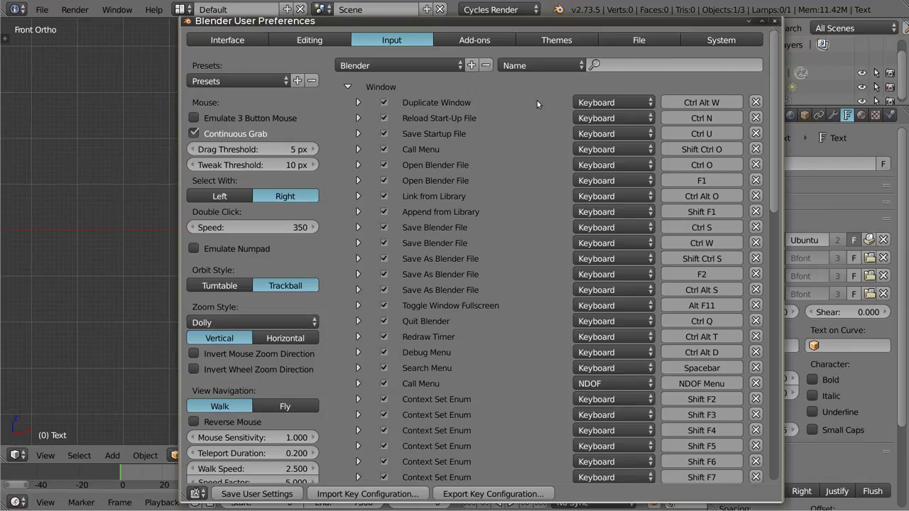
{"action": "key", "text": "ctrl+alt+w"}
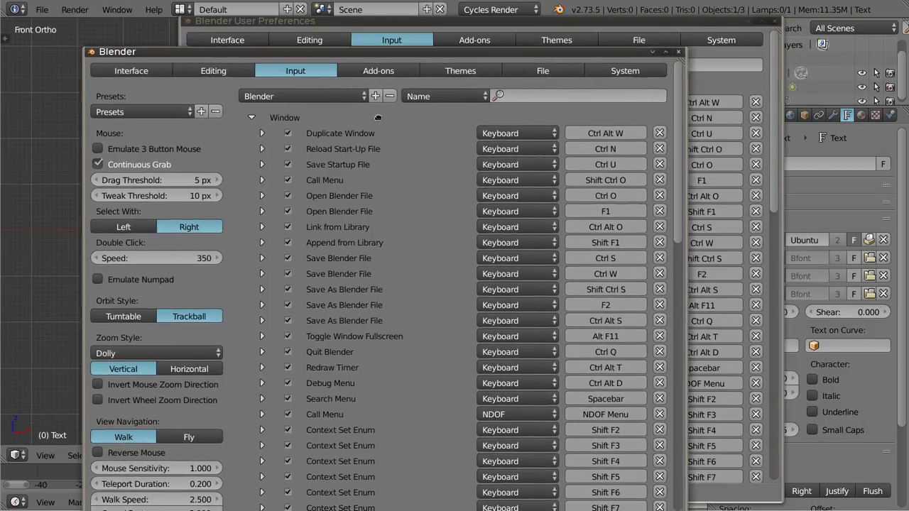
{"action": "left_click_drag", "start_coordinate": [437, 147], "coordinate": [363, 77], "text": "alt"}
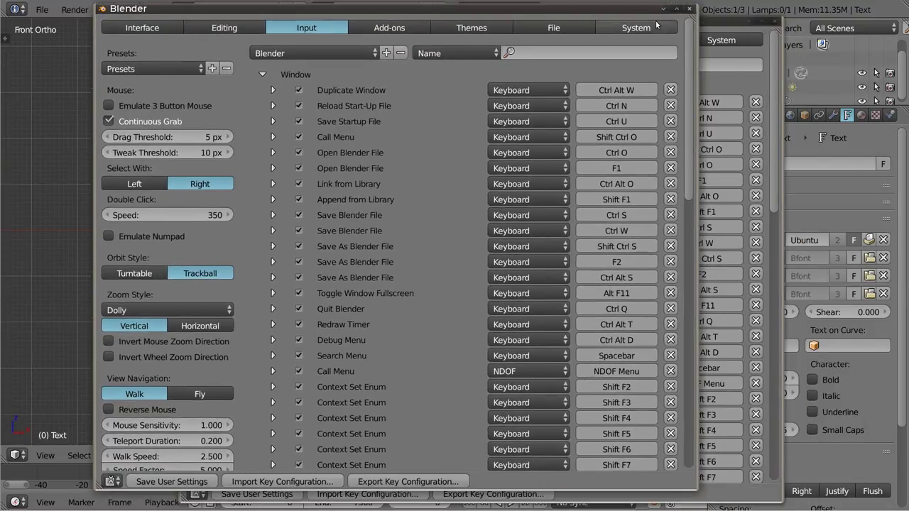
{"action": "left_click", "coordinate": [692, 11]}
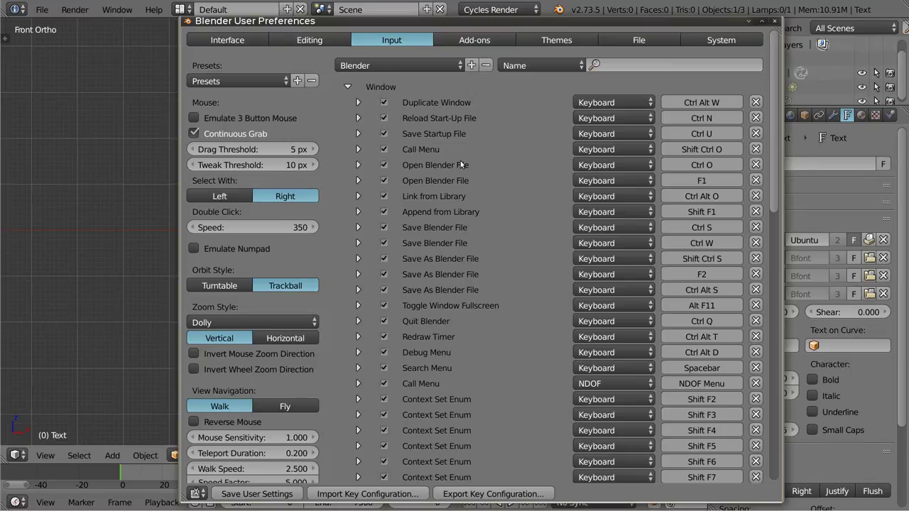
{"action": "scroll", "coordinate": [604, 171], "scroll_direction": "down", "scroll_amount": 3}
{"action": "scroll", "coordinate": [433, 272], "scroll_direction": "down", "scroll_amount": 3}
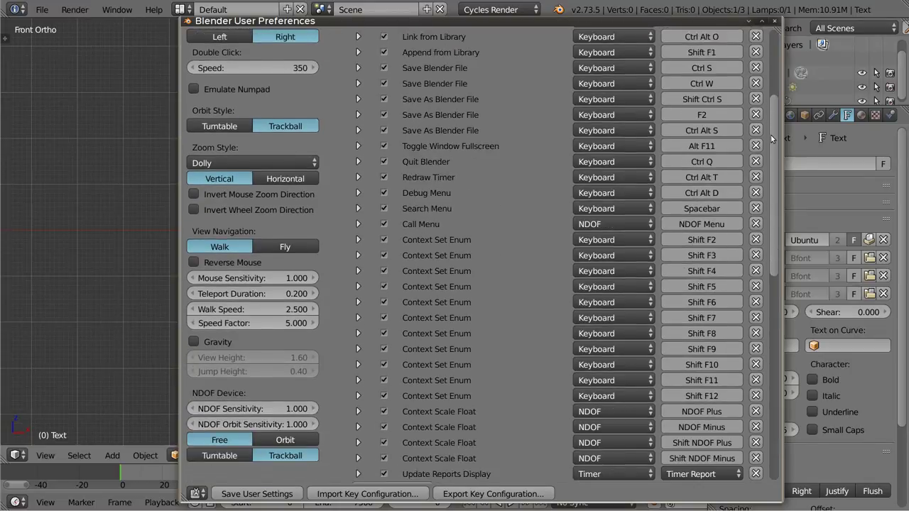
{"action": "scroll", "coordinate": [433, 272], "scroll_direction": "down", "scroll_amount": 3}
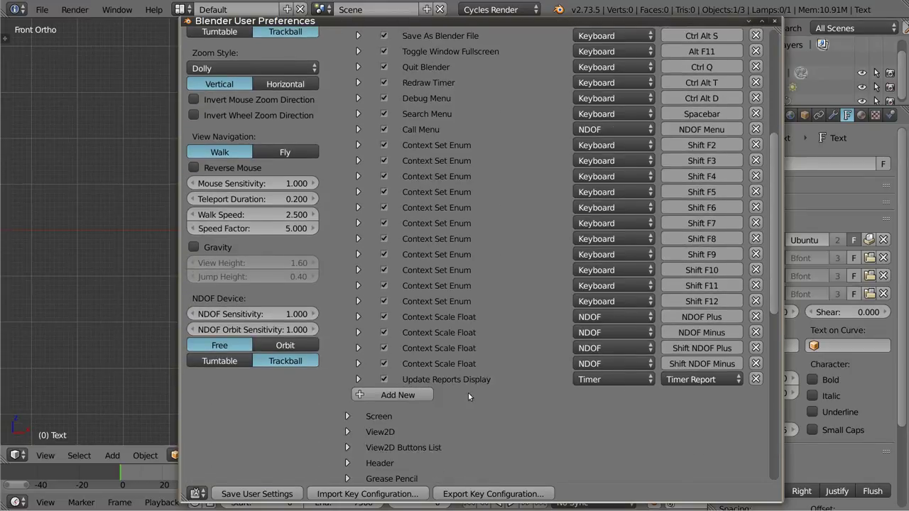
{"action": "left_click", "coordinate": [375, 392]}
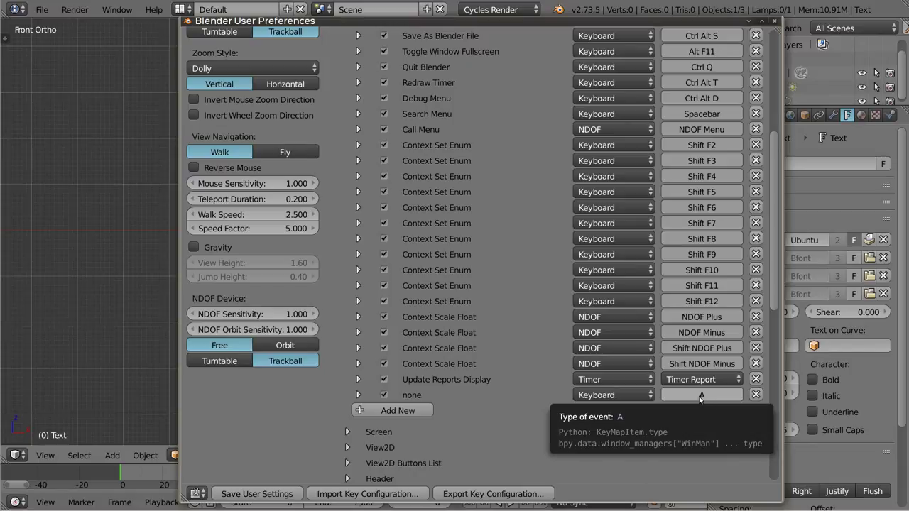
{"action": "left_click", "coordinate": [621, 396]}
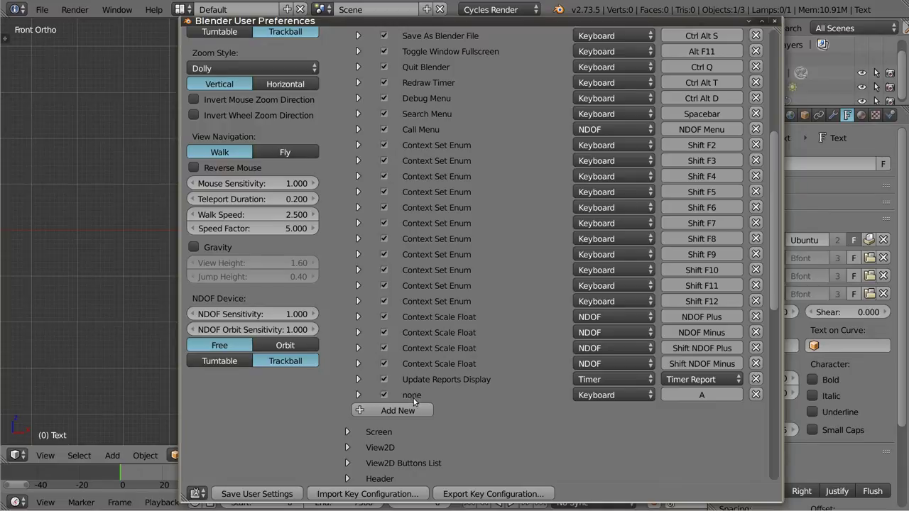
{"action": "left_click", "coordinate": [358, 394]}
{"action": "scroll", "coordinate": [375, 292], "scroll_direction": "down", "scroll_amount": 1}
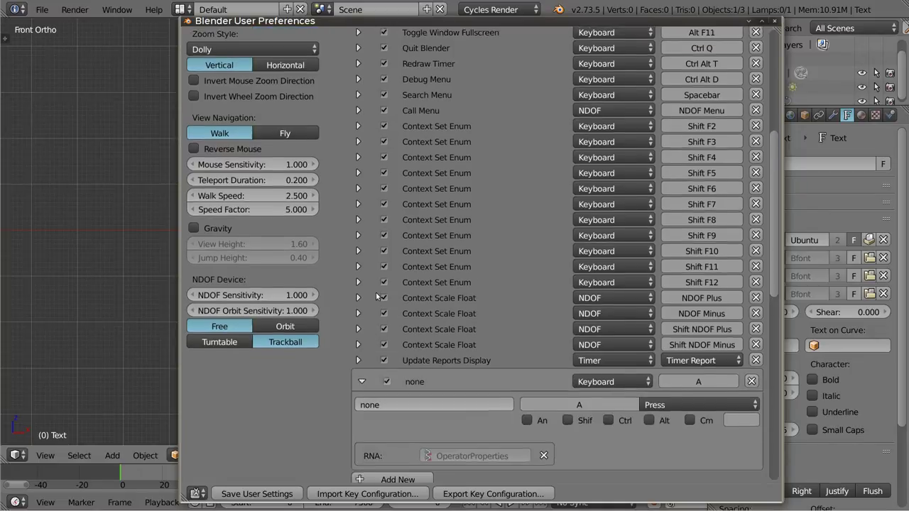
{"action": "scroll", "coordinate": [376, 292], "scroll_direction": "down", "scroll_amount": 4}
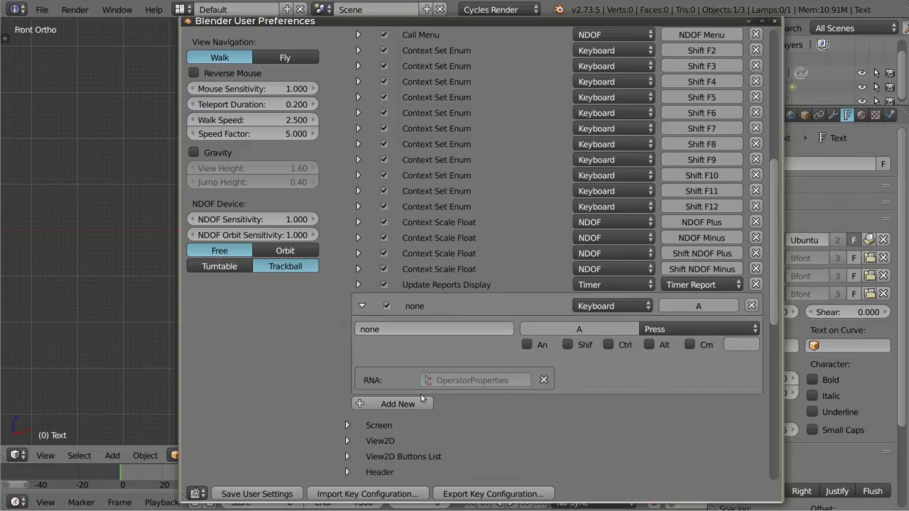
{"action": "left_click", "coordinate": [583, 328]}
{"action": "key", "text": "b"}
{"action": "left_click", "coordinate": [587, 328]}
{"action": "key", "text": "c"}
{"action": "left_click", "coordinate": [568, 345]}
{"action": "left_click", "coordinate": [608, 345]}
{"action": "left_click", "coordinate": [647, 348]}
{"action": "left_click", "coordinate": [647, 349]}
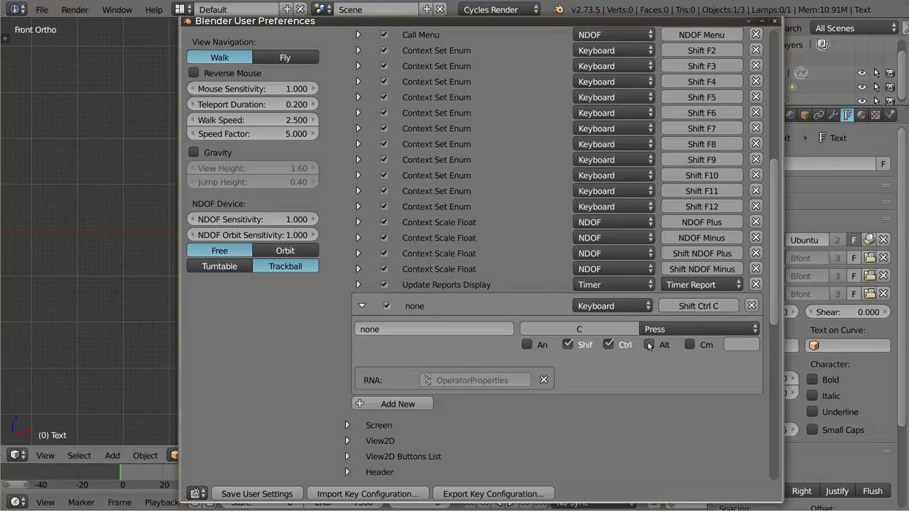
{"action": "left_click", "coordinate": [609, 345]}
{"action": "left_click", "coordinate": [568, 345]}
{"action": "left_click", "coordinate": [385, 329]}
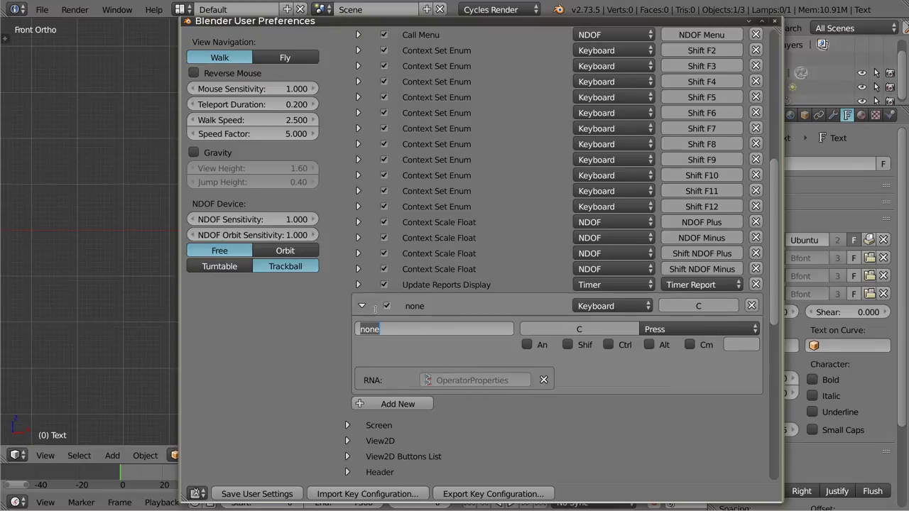
{"action": "left_click", "coordinate": [751, 305]}
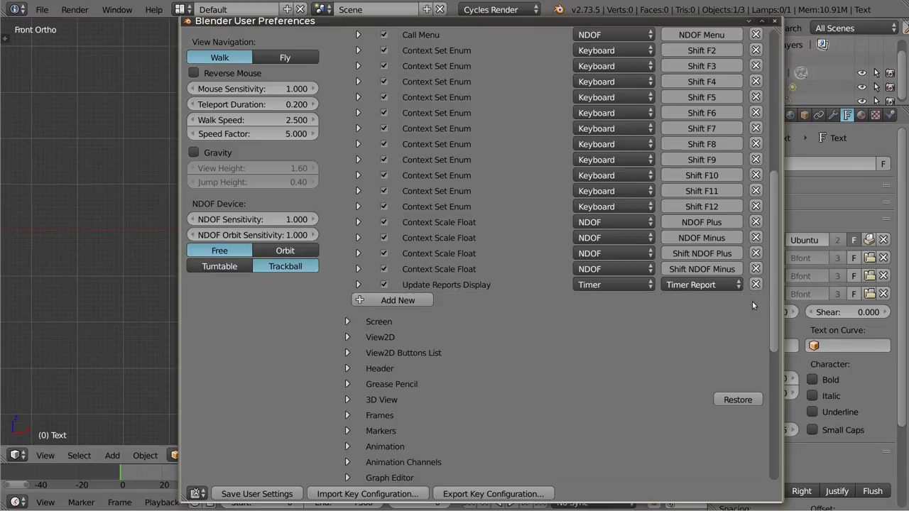
Step: Expand the Window keymap entries from Update Reports Display up through Link from Library
{"action": "left_click", "coordinate": [358, 285]}
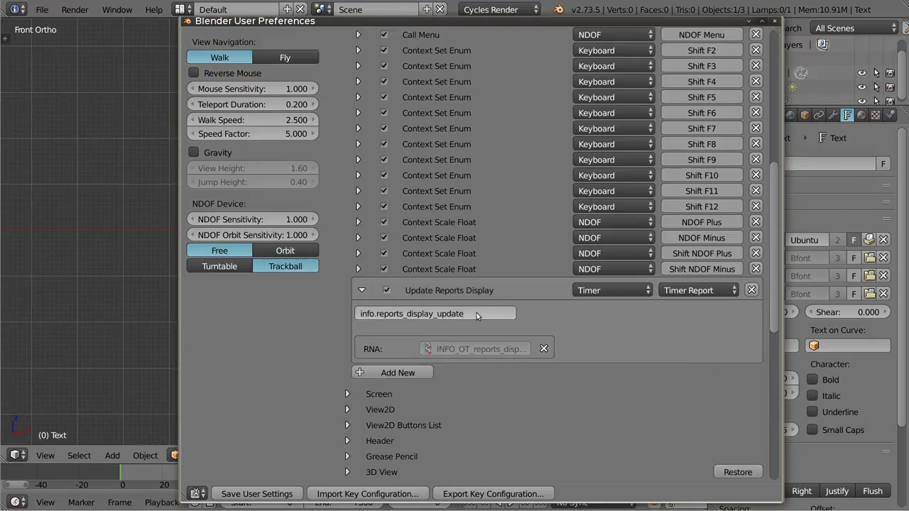
{"action": "left_click", "coordinate": [359, 274]}
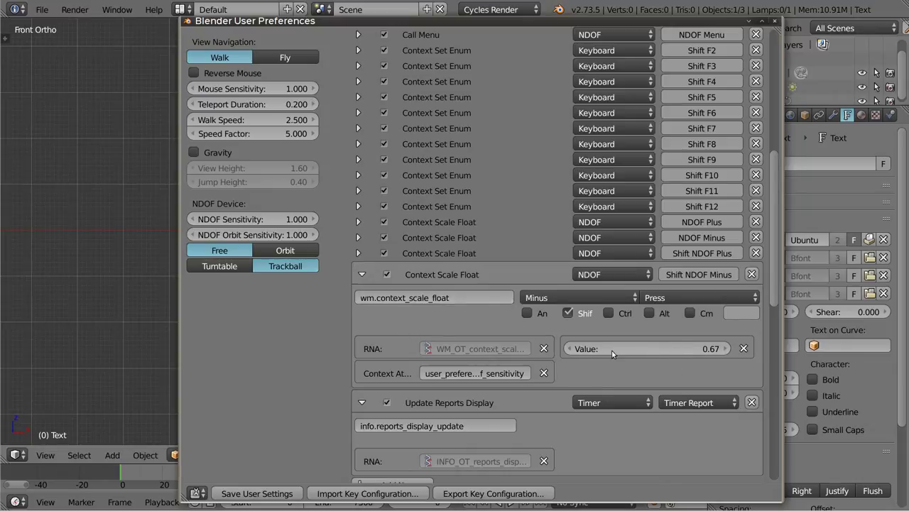
{"action": "left_click", "coordinate": [359, 253]}
{"action": "left_click", "coordinate": [358, 238]}
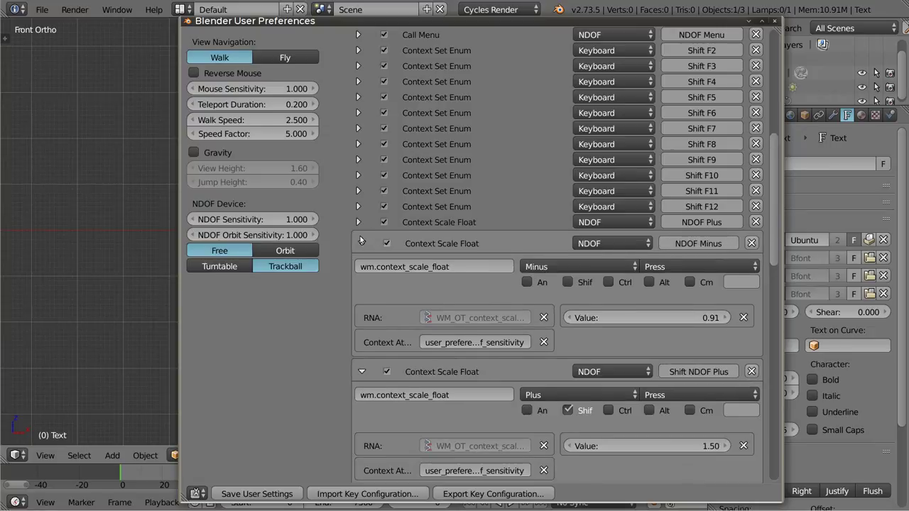
{"action": "left_click", "coordinate": [359, 222]}
{"action": "left_click", "coordinate": [358, 207]}
{"action": "left_click", "coordinate": [359, 192]}
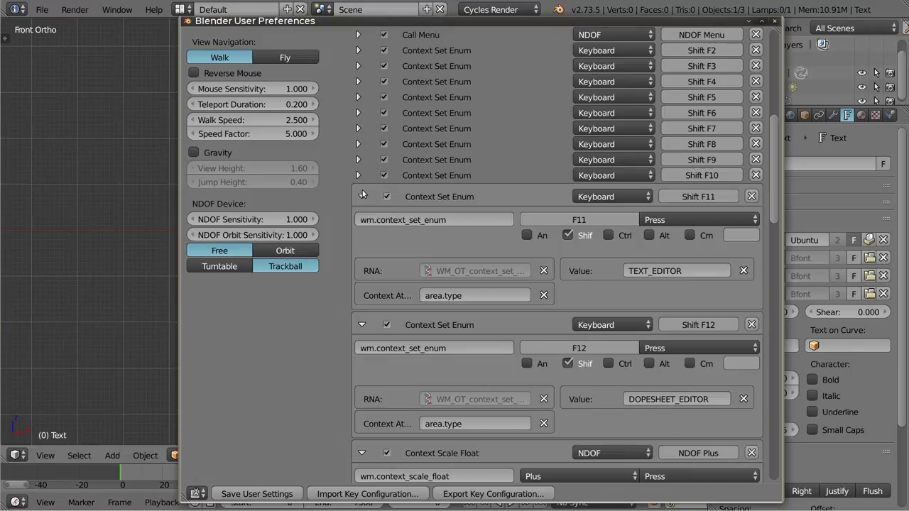
{"action": "scroll", "coordinate": [461, 177], "scroll_direction": "up", "scroll_amount": 8}
{"action": "scroll", "coordinate": [456, 185], "scroll_direction": "up", "scroll_amount": 5}
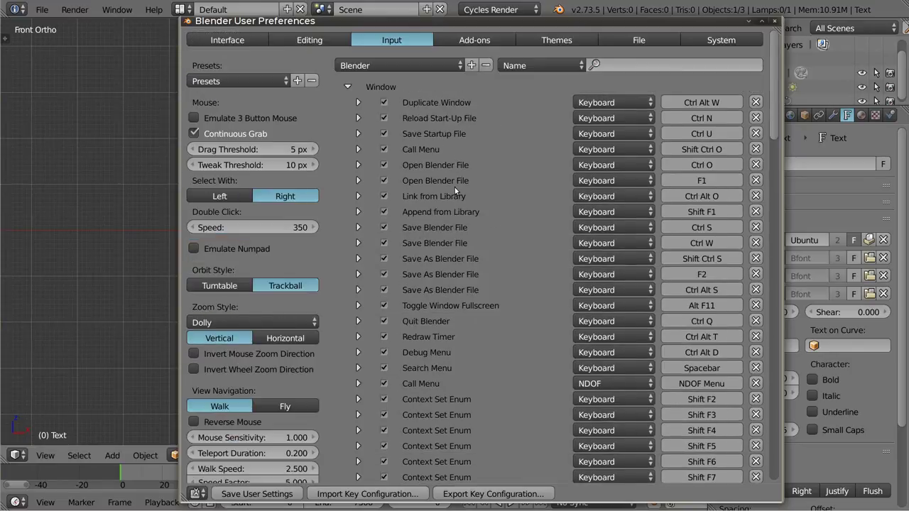
{"action": "left_click", "coordinate": [358, 197]}
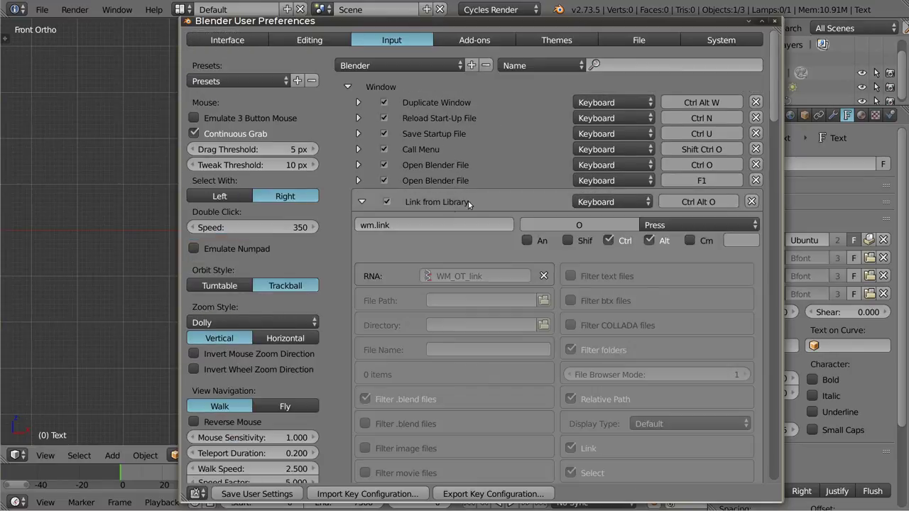
{"action": "scroll", "coordinate": [469, 202], "scroll_direction": "down", "scroll_amount": 2}
{"action": "scroll", "coordinate": [482, 213], "scroll_direction": "down", "scroll_amount": 1}
{"action": "scroll", "coordinate": [495, 236], "scroll_direction": "down", "scroll_amount": 2}
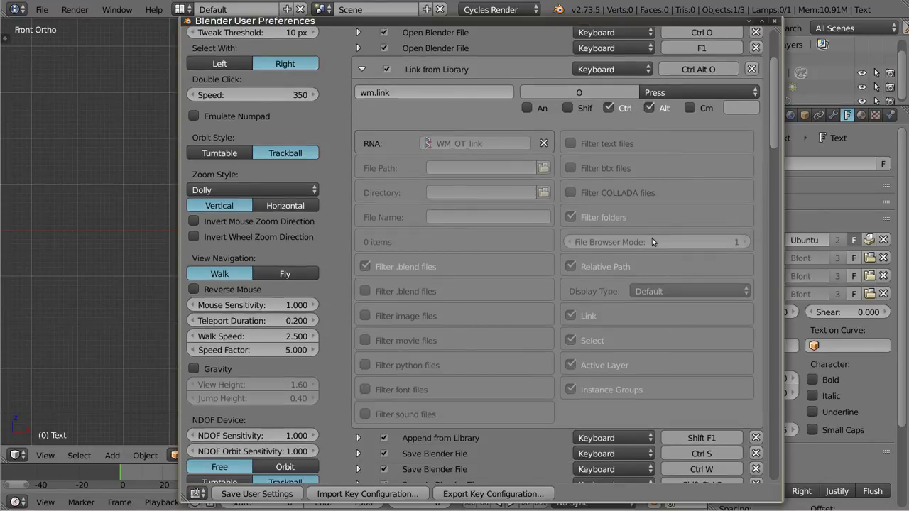
Step: Collapse Link from Library and Shift F11 entries, inspect the NDOF and Update Reports entries, then close preferences
{"action": "left_click", "coordinate": [360, 70]}
{"action": "scroll", "coordinate": [418, 223], "scroll_direction": "up", "scroll_amount": 1}
{"action": "left_click", "coordinate": [363, 448]}
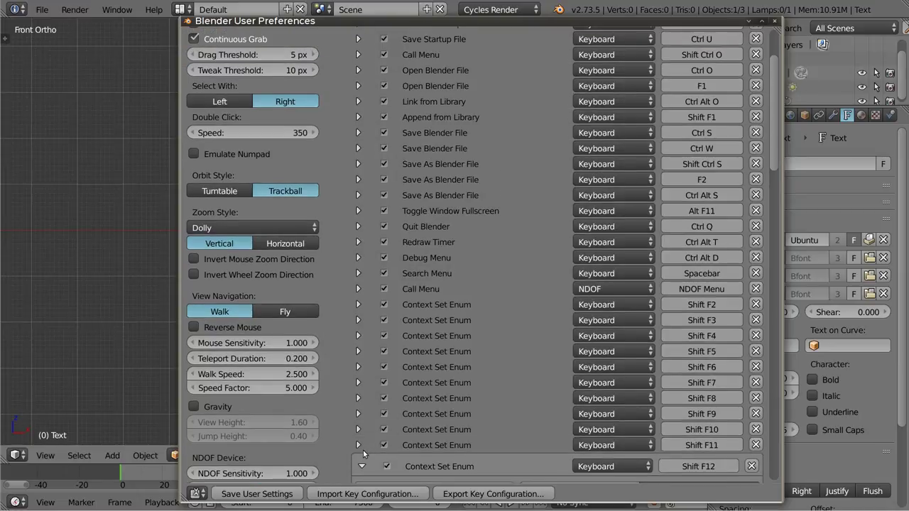
{"action": "scroll", "coordinate": [365, 426], "scroll_direction": "down", "scroll_amount": 2}
{"action": "left_click", "coordinate": [365, 412]}
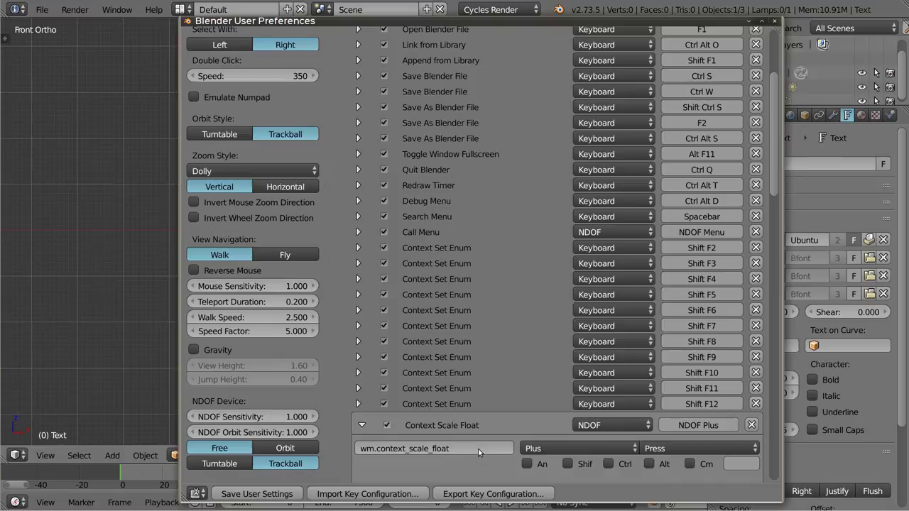
{"action": "left_click", "coordinate": [362, 425]}
{"action": "left_click", "coordinate": [361, 435]}
{"action": "left_click", "coordinate": [361, 441]}
{"action": "left_click", "coordinate": [361, 450]}
{"action": "left_click", "coordinate": [361, 457]}
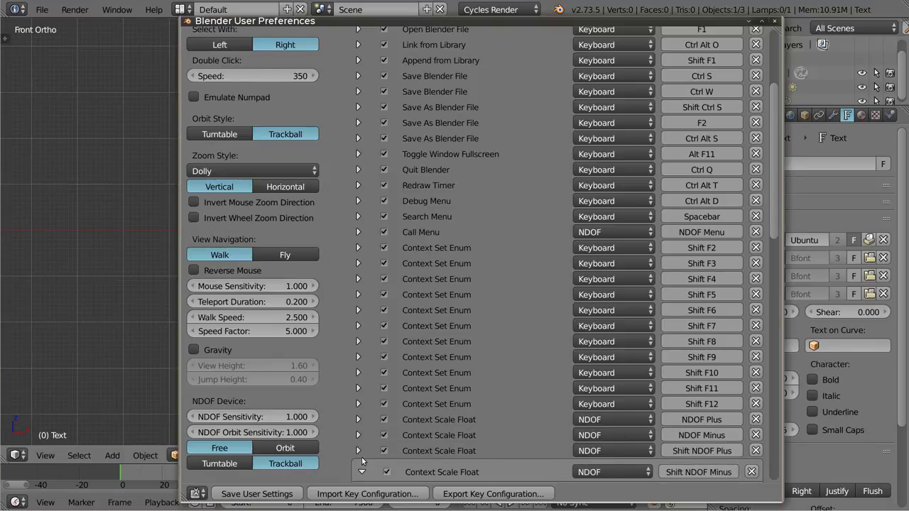
{"action": "left_click", "coordinate": [362, 475]}
{"action": "scroll", "coordinate": [373, 374], "scroll_direction": "down", "scroll_amount": 3}
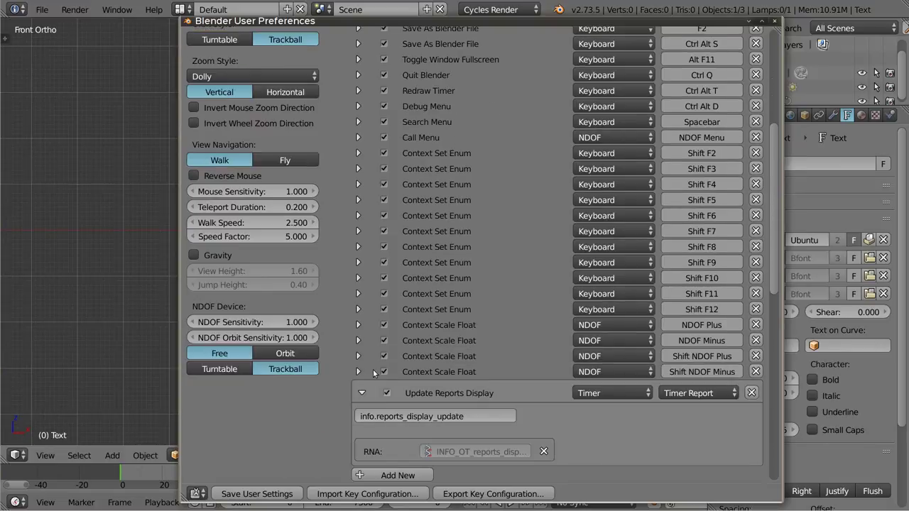
{"action": "left_click", "coordinate": [361, 394]}
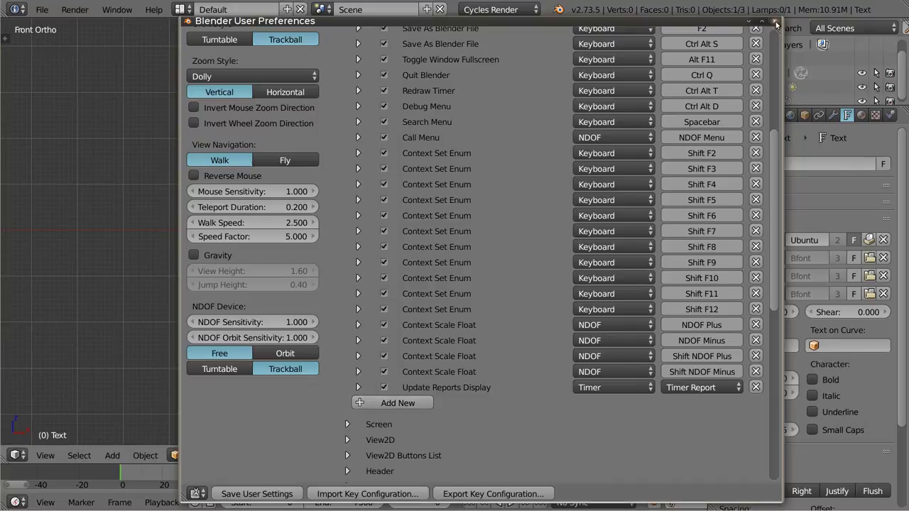
{"action": "left_click", "coordinate": [775, 21]}
Step: Delete the Text object and add a cylinder mesh in its place
{"action": "key", "text": "x"}
{"action": "left_click", "coordinate": [369, 260]}
{"action": "key", "text": "shift+a"}
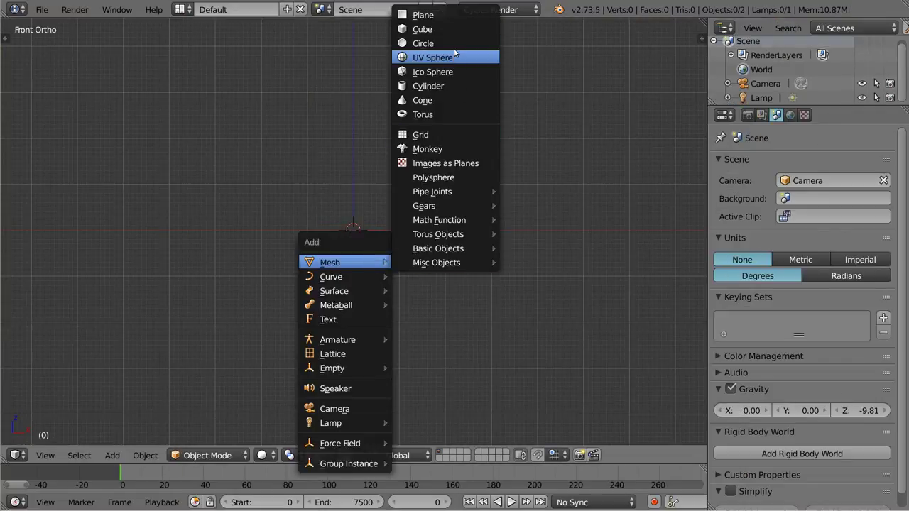
{"action": "left_click", "coordinate": [454, 86]}
Step: View the cylinder from above, zoomed in, and enter Edit Mode on its mesh
{"action": "middle_click_drag", "start_coordinate": [387, 258], "coordinate": [393, 257]}
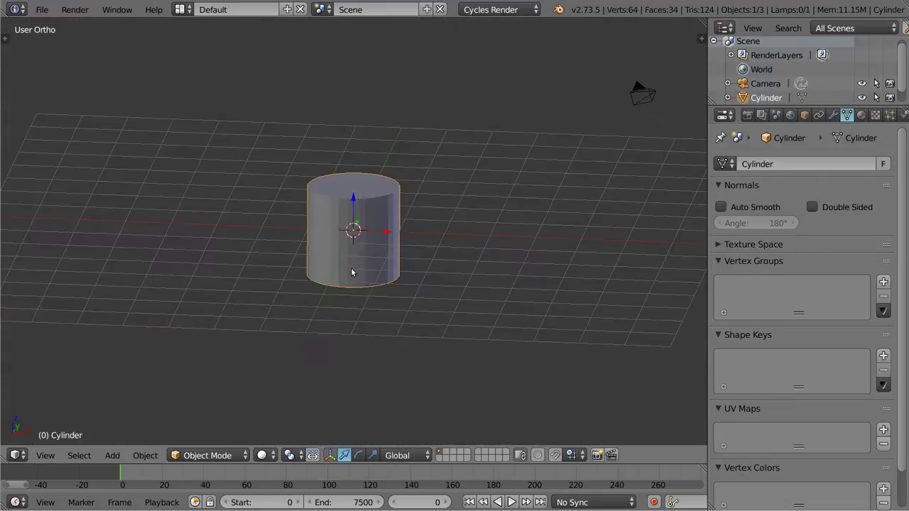
{"action": "mouse_move", "coordinate": [328, 221]}
{"action": "middle_mouse_down"}
{"action": "mouse_move", "coordinate": [284, 254]}
{"action": "mouse_move", "coordinate": [314, 268]}
{"action": "mouse_move", "coordinate": [305, 264]}
{"action": "mouse_move", "coordinate": [320, 210]}
{"action": "middle_mouse_up"}
{"action": "scroll", "coordinate": [320, 211], "scroll_direction": "up", "scroll_amount": 4}
{"action": "middle_click_drag", "start_coordinate": [377, 274], "coordinate": [462, 397]}
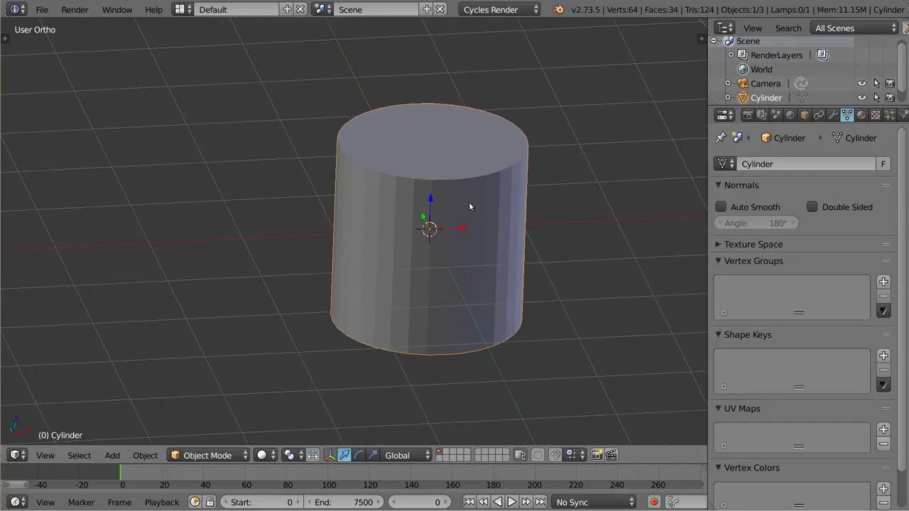
{"action": "key", "text": "Tab"}
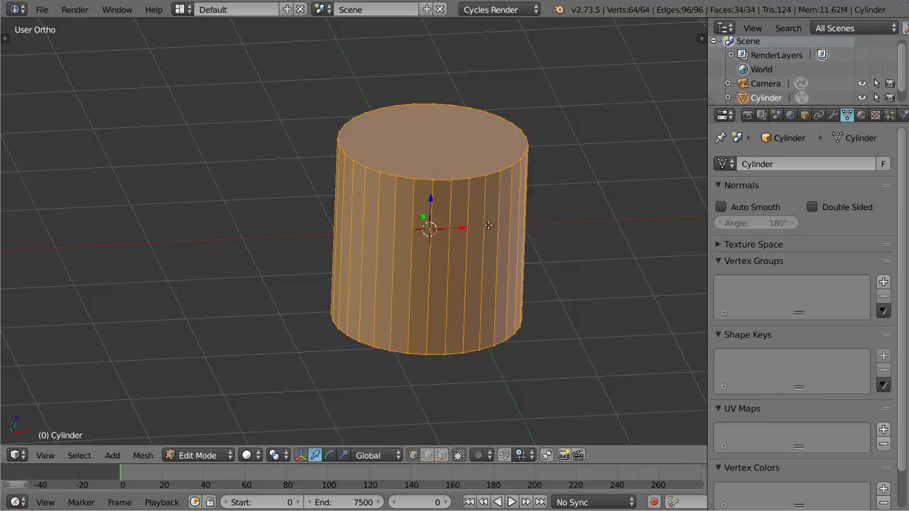
Step: Subdivide the cylinder twice from the specials menu, then undo back to 64 vertices
{"action": "key", "text": "w"}
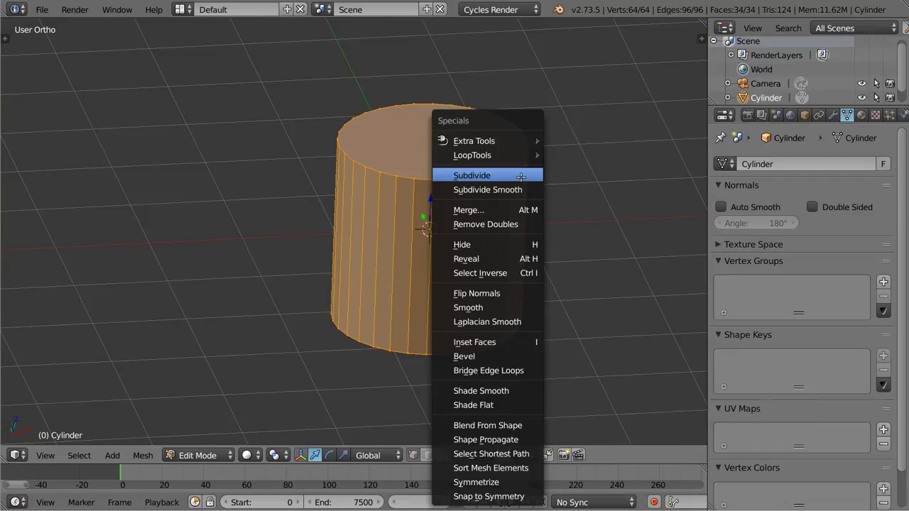
{"action": "left_click", "coordinate": [504, 175]}
{"action": "key", "text": "w"}
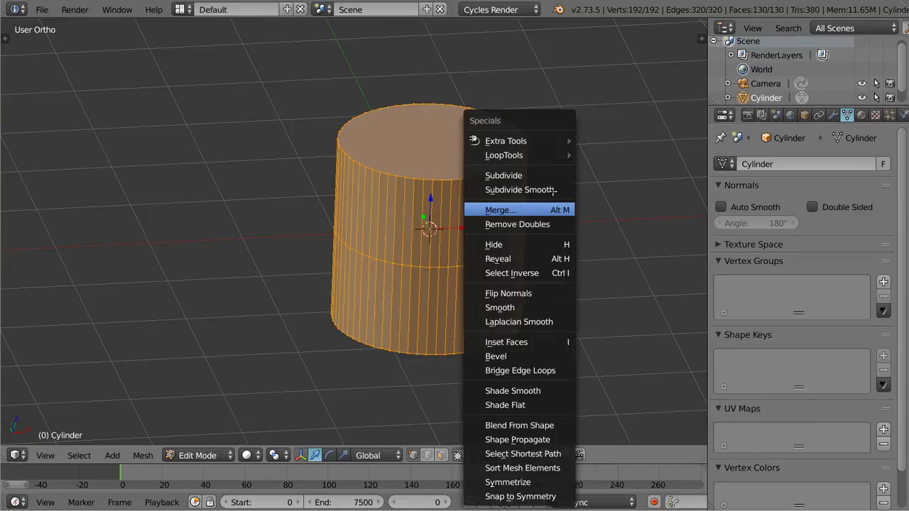
{"action": "left_click", "coordinate": [548, 174]}
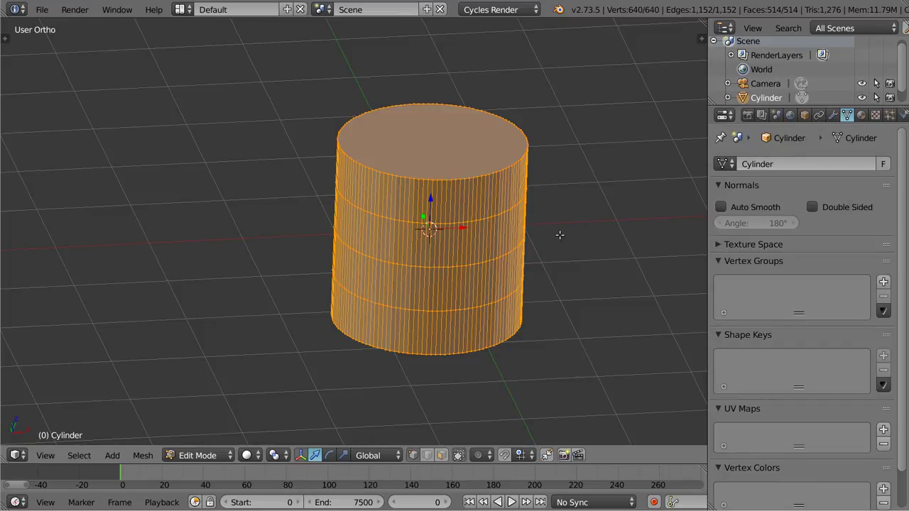
{"action": "key", "text": "w"}
{"action": "key", "text": "ctrl+z"}
{"action": "key", "text": "ctrl+z"}
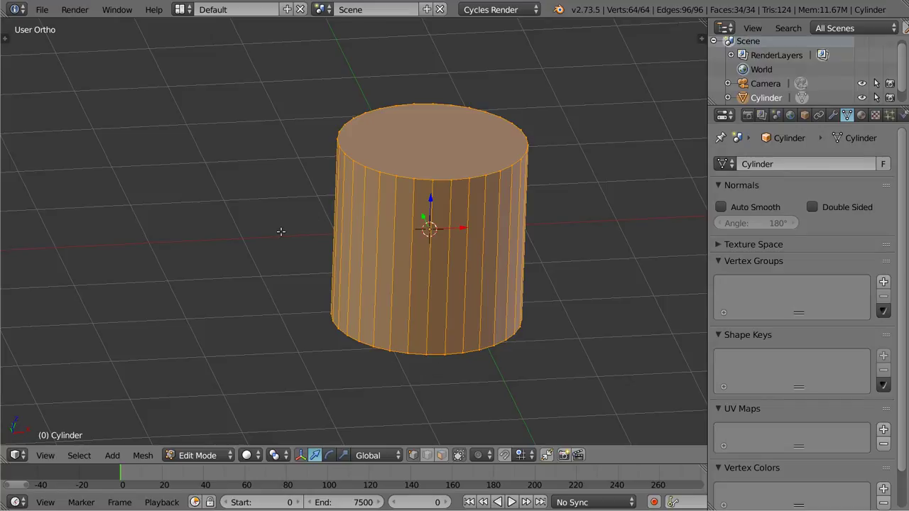
Step: Assign Backspace as the keyboard shortcut for Subdivide from the mesh specials menu
{"action": "key", "text": "w"}
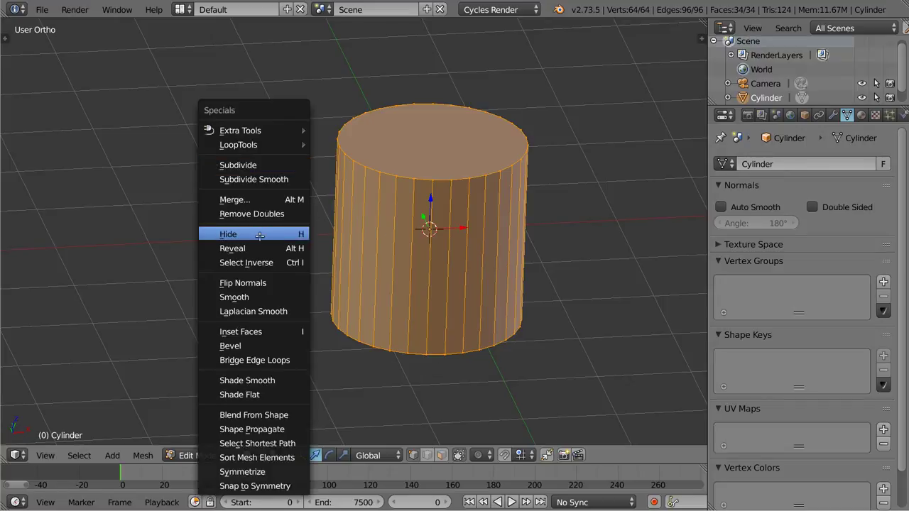
{"action": "right_click", "coordinate": [264, 164]}
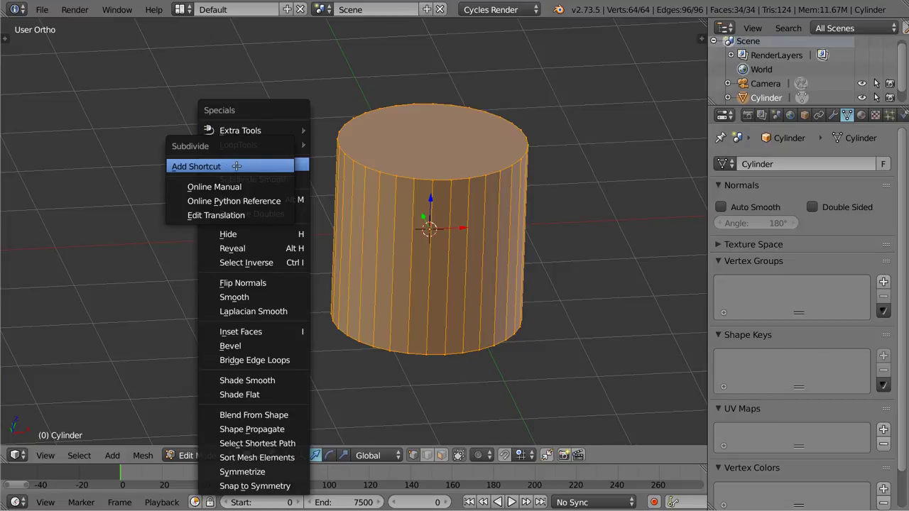
{"action": "left_click", "coordinate": [233, 166]}
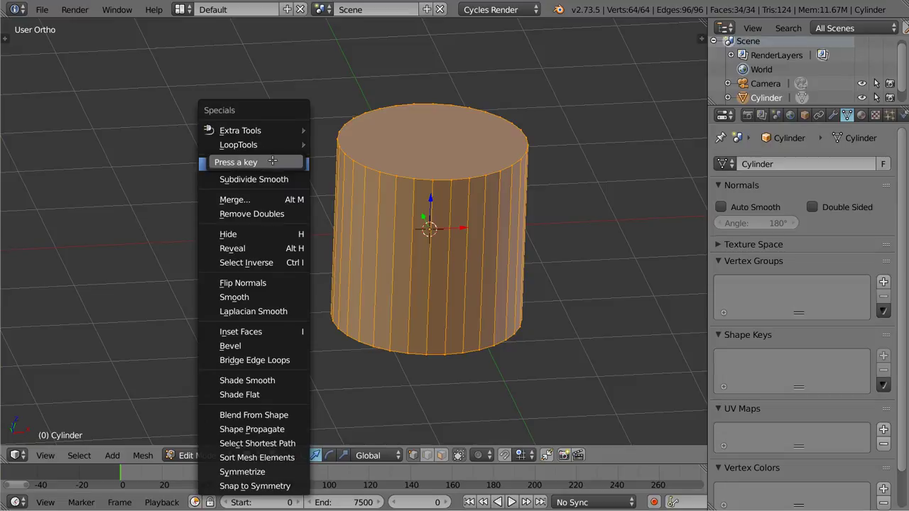
{"action": "key", "text": "BackSpace"}
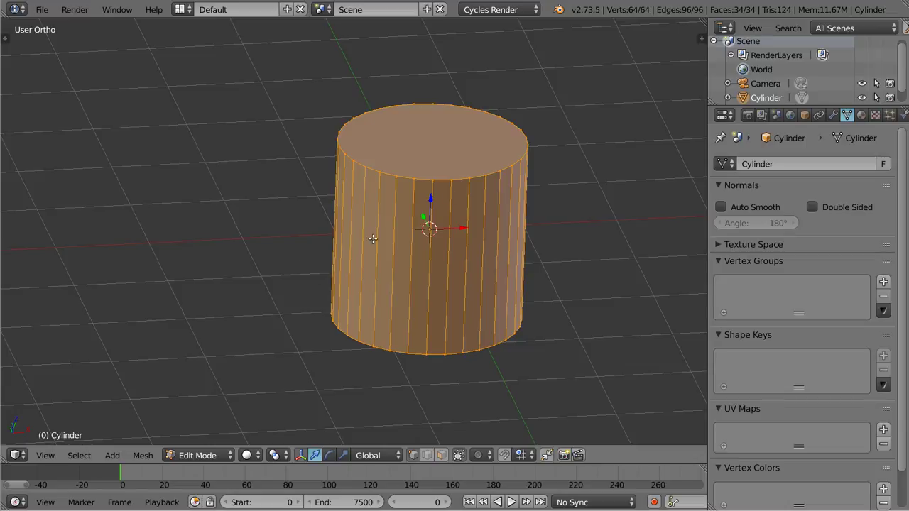
Step: Subdivide the whole cylinder twice more using the new shortcut
{"action": "key", "text": "w"}
{"action": "left_click", "coordinate": [592, 217]}
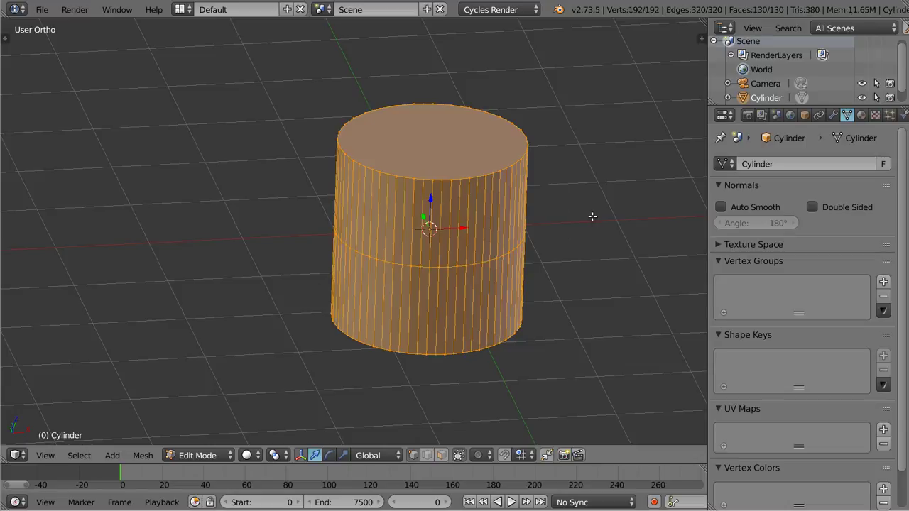
{"action": "key", "text": "shift+r"}
{"action": "key", "text": "shift+r"}
Step: Circle-select a patch of front faces, subdivide it repeatedly, and return to Object Mode
{"action": "key", "text": "a"}
{"action": "key", "text": "c"}
{"action": "mouse_move", "coordinate": [453, 286]}
{"action": "left_mouse_down"}
{"action": "mouse_move", "coordinate": [437, 259]}
{"action": "mouse_move", "coordinate": [458, 281]}
{"action": "mouse_move", "coordinate": [445, 280]}
{"action": "left_mouse_up"}
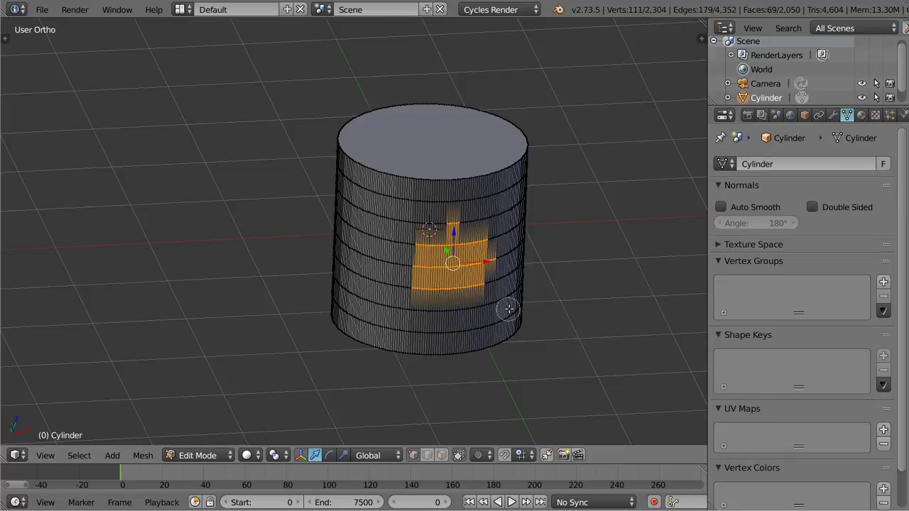
{"action": "key", "text": "shift+r"}
{"action": "key", "text": "shift+r"}
{"action": "key", "text": "shift+r"}
{"action": "scroll", "coordinate": [456, 263], "scroll_direction": "up", "scroll_amount": 3}
{"action": "mouse_move", "coordinate": [438, 277]}
{"action": "middle_mouse_down"}
{"action": "mouse_move", "coordinate": [510, 272]}
{"action": "mouse_move", "coordinate": [447, 286]}
{"action": "mouse_move", "coordinate": [471, 293]}
{"action": "mouse_move", "coordinate": [503, 255]}
{"action": "mouse_move", "coordinate": [498, 98]}
{"action": "middle_mouse_up"}
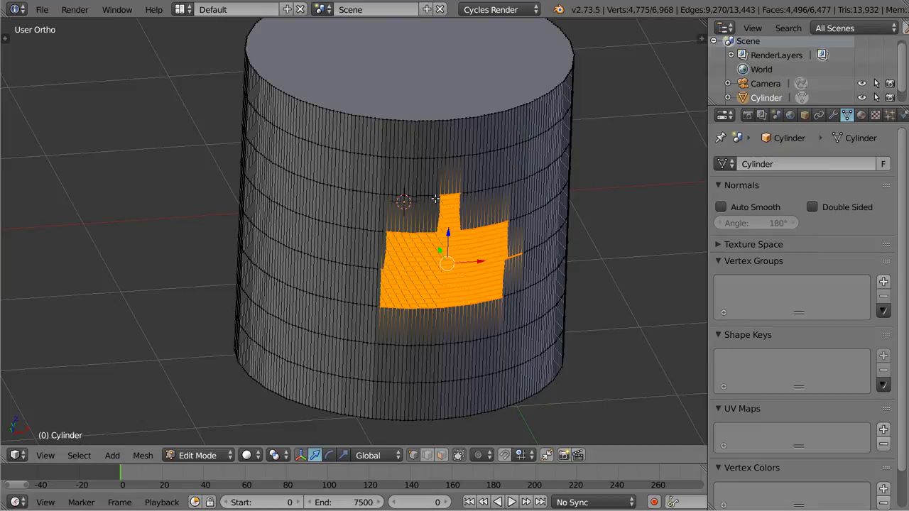
{"action": "key", "text": "Tab"}
Step: Delete the subdivided cylinder and add a cube in its place
{"action": "key", "text": "x"}
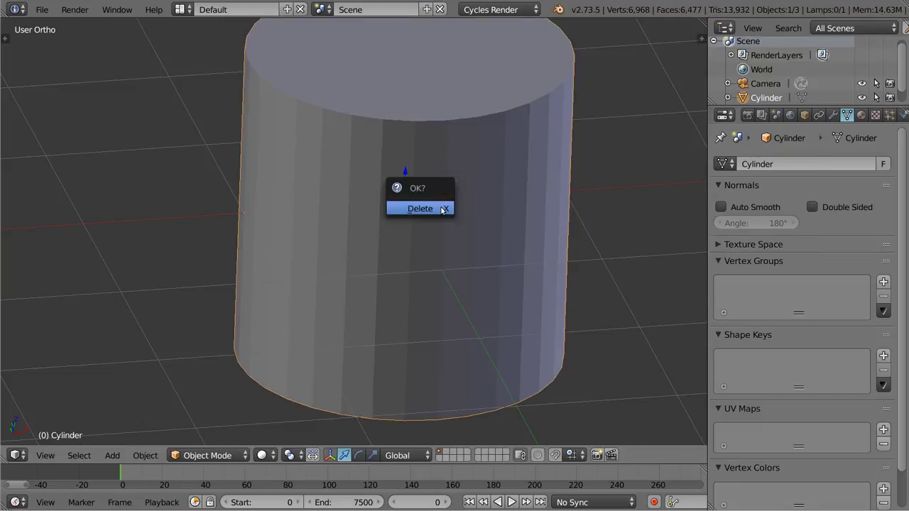
{"action": "left_click", "coordinate": [416, 206]}
{"action": "key", "text": "shift+a"}
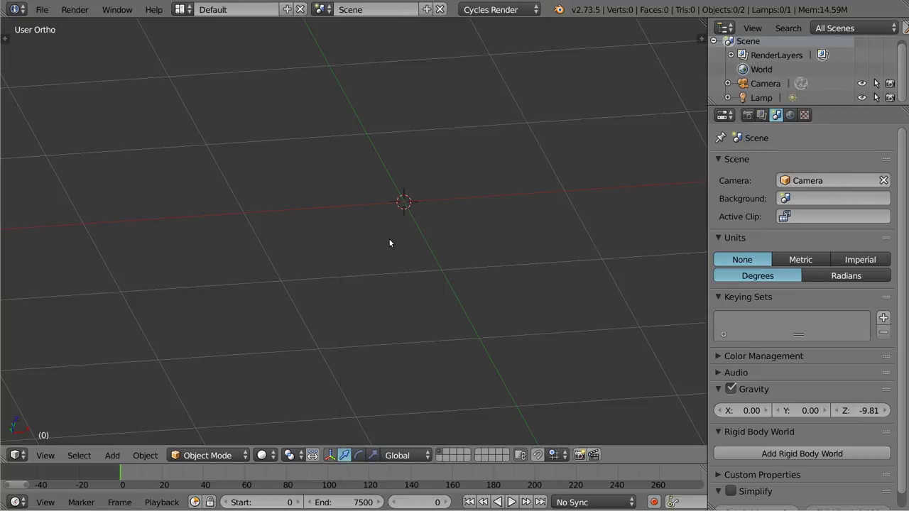
{"action": "key", "text": "shift+a"}
{"action": "mouse_move", "coordinate": [371, 193]}
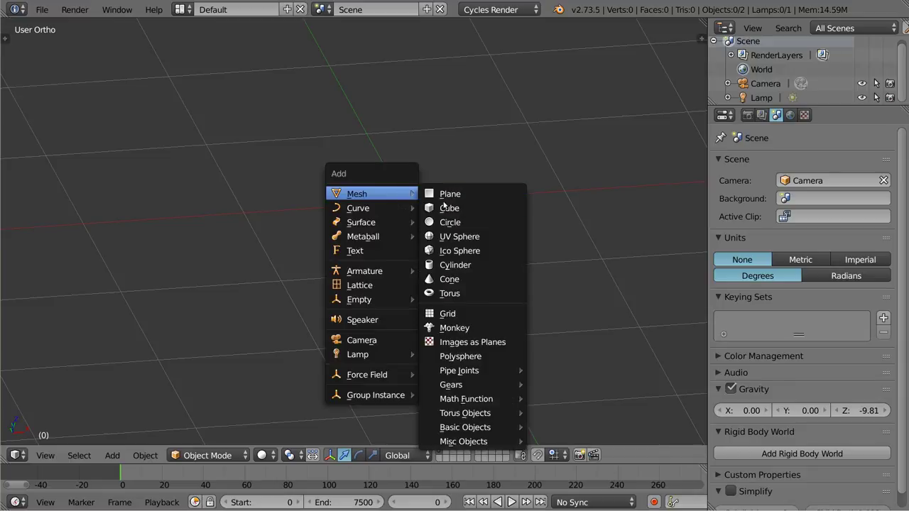
{"action": "left_click", "coordinate": [448, 208]}
Step: Orbit around the cube and enter Edit Mode on its mesh
{"action": "scroll", "coordinate": [393, 278], "scroll_direction": "down", "scroll_amount": 3}
{"action": "mouse_move", "coordinate": [415, 264]}
{"action": "middle_mouse_down"}
{"action": "mouse_move", "coordinate": [483, 236]}
{"action": "mouse_move", "coordinate": [486, 259]}
{"action": "middle_mouse_up"}
{"action": "key", "text": "Tab"}
{"action": "mouse_move", "coordinate": [452, 213]}
{"action": "middle_mouse_down"}
{"action": "mouse_move", "coordinate": [480, 264]}
{"action": "mouse_move", "coordinate": [478, 223]}
{"action": "mouse_move", "coordinate": [365, 205]}
{"action": "middle_mouse_up"}
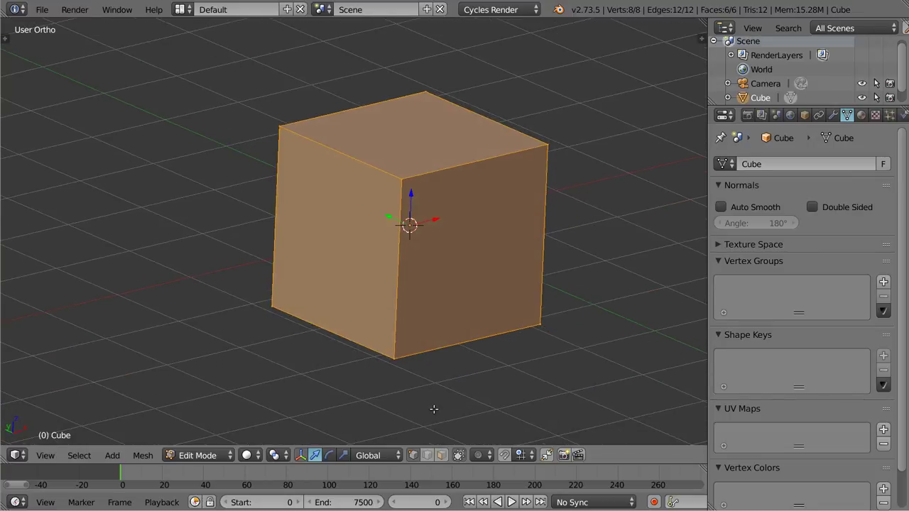
Step: Toggle between face and vertex selection with the header buttons, ending in vertex mode
{"action": "left_click", "coordinate": [439, 456]}
{"action": "left_click", "coordinate": [413, 455]}
{"action": "left_click", "coordinate": [441, 456], "text": "shift"}
{"action": "left_click", "coordinate": [415, 456]}
Step: Assign Backspace as the shortcut for Vertex select mode from the Ctrl+Tab menu
{"action": "key", "text": "ctrl+Tab"}
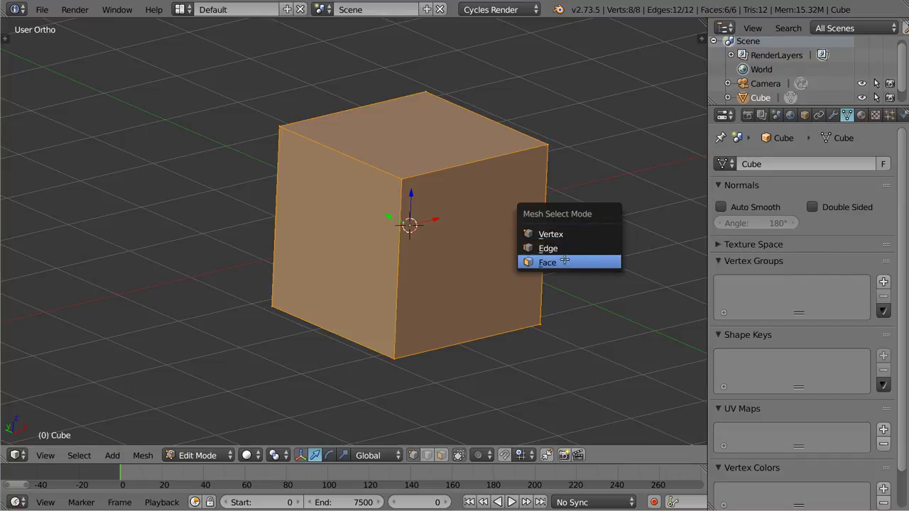
{"action": "right_click", "coordinate": [575, 235]}
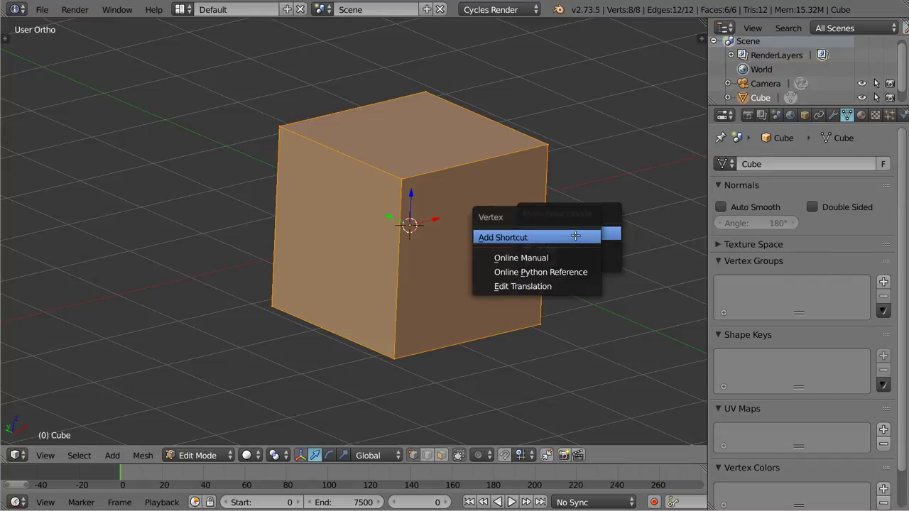
{"action": "left_click", "coordinate": [552, 236]}
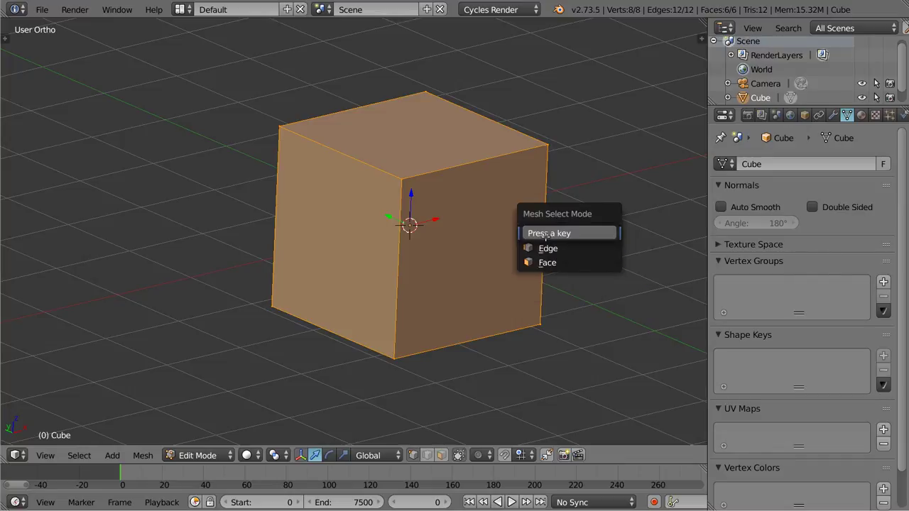
{"action": "key", "text": "BackSpace"}
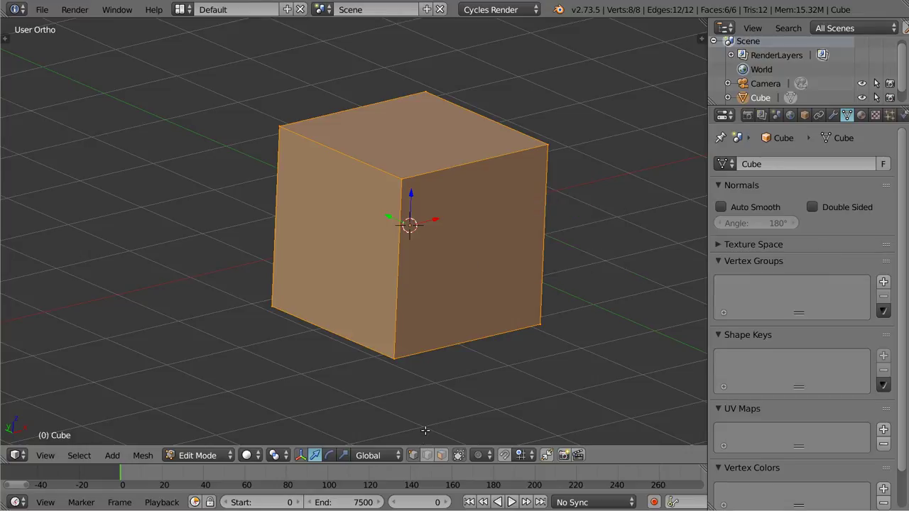
Step: Subdivide the cube twice in face mode, then open Subdivide's shortcut options in the specials menu
{"action": "left_click", "coordinate": [442, 455]}
{"action": "key", "text": "w"}
{"action": "key", "text": "shift+r"}
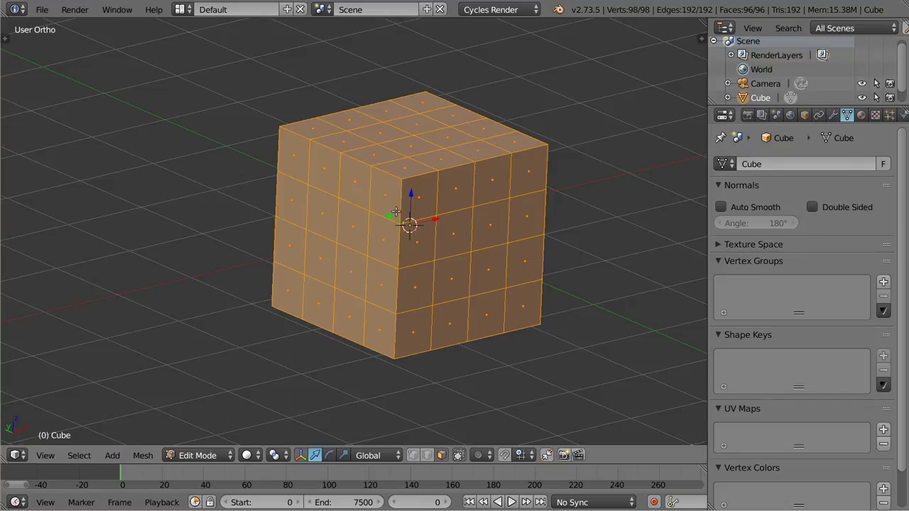
{"action": "key", "text": "w"}
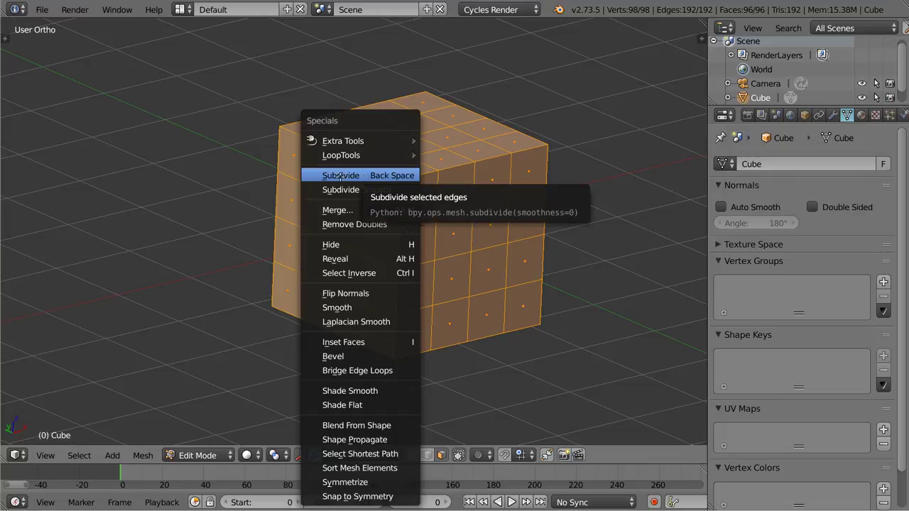
{"action": "right_click", "coordinate": [339, 175]}
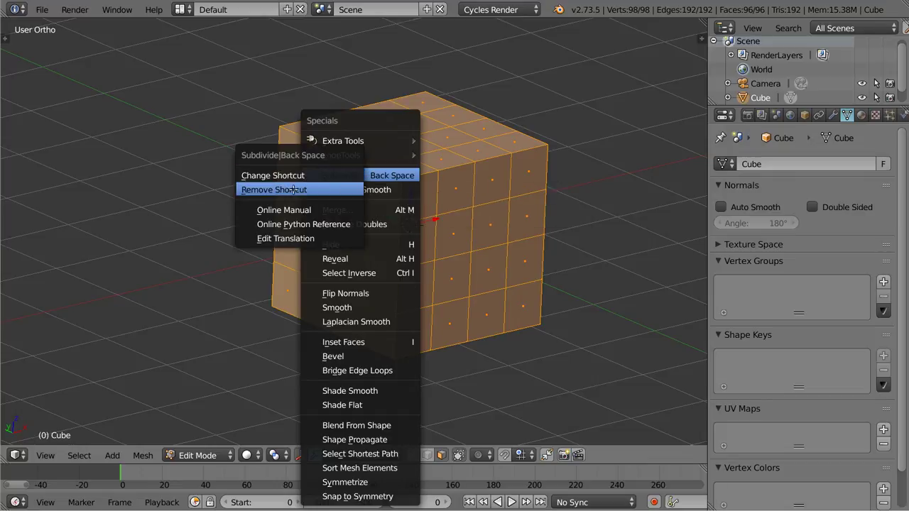
Step: Remove the Backspace shortcut from Subdivide and call up the Mesh Select Mode menu
{"action": "left_click", "coordinate": [316, 190]}
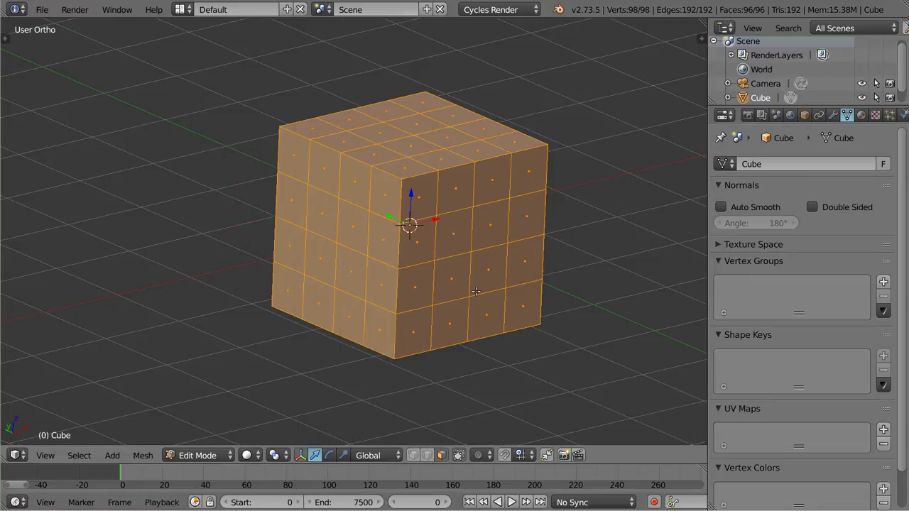
{"action": "key", "text": "ctrl+Tab"}
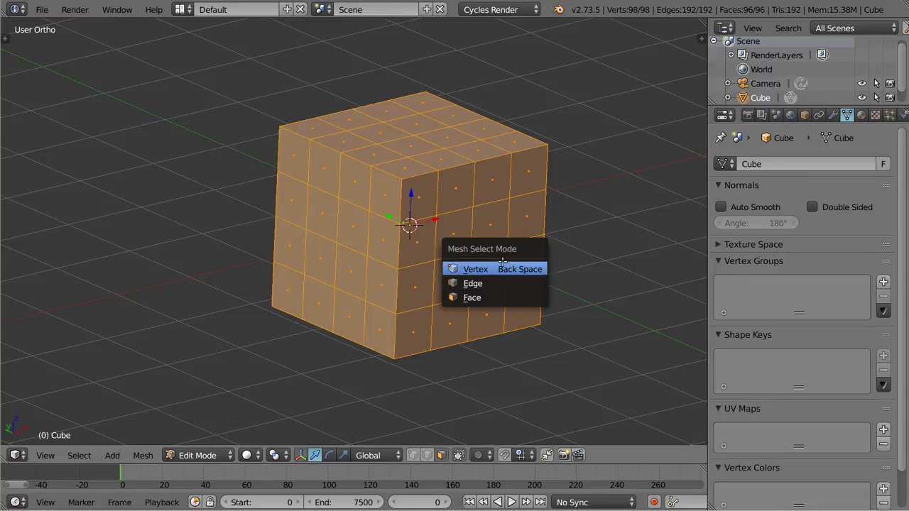
Step: Pick Face mode, then cycle vertex, edge and face with the header buttons, ending on edge
{"action": "left_click", "coordinate": [500, 297]}
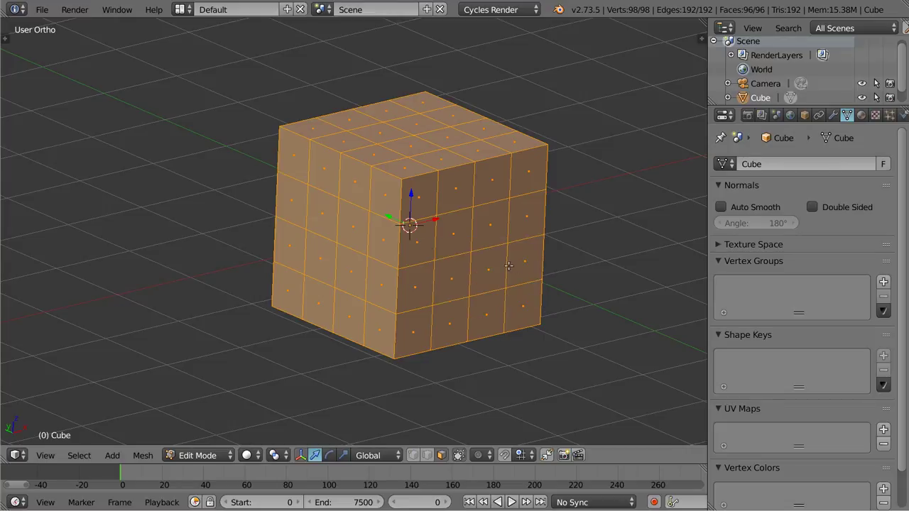
{"action": "key", "text": "ctrl+Tab"}
{"action": "key", "text": "1"}
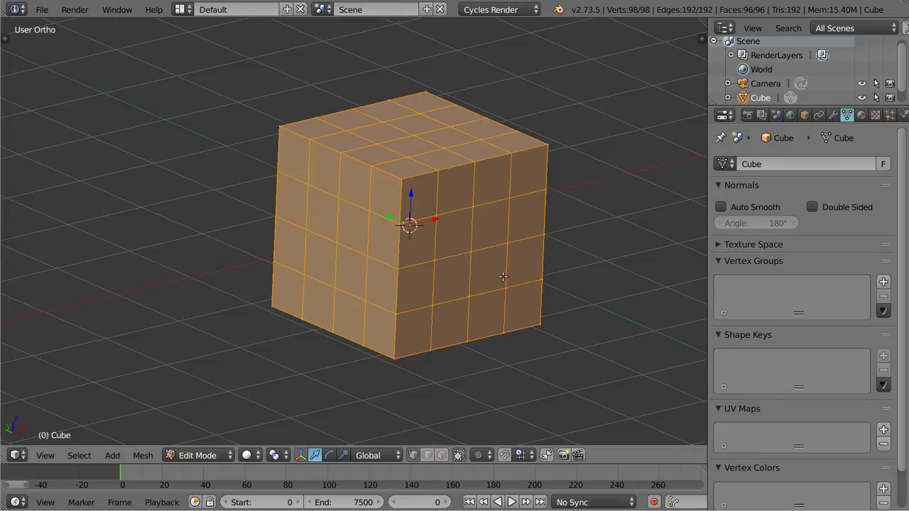
{"action": "left_click", "coordinate": [428, 455]}
{"action": "left_click", "coordinate": [441, 457]}
{"action": "left_click", "coordinate": [413, 457]}
{"action": "left_click", "coordinate": [427, 457]}
{"action": "left_click", "coordinate": [441, 457]}
{"action": "left_click", "coordinate": [427, 456]}
Step: Cycle through vertex, edge and face selection modes with the 1, 2 and 3 keys
{"action": "key", "text": "1"}
{"action": "key", "text": "2"}
{"action": "key", "text": "3"}
{"action": "key", "text": "2"}
{"action": "key", "text": "1"}
{"action": "key", "text": "2"}
{"action": "key", "text": "3"}
{"action": "key", "text": "2"}
{"action": "key", "text": "1"}
{"action": "key", "text": "Tab"}
{"action": "key", "text": "2"}
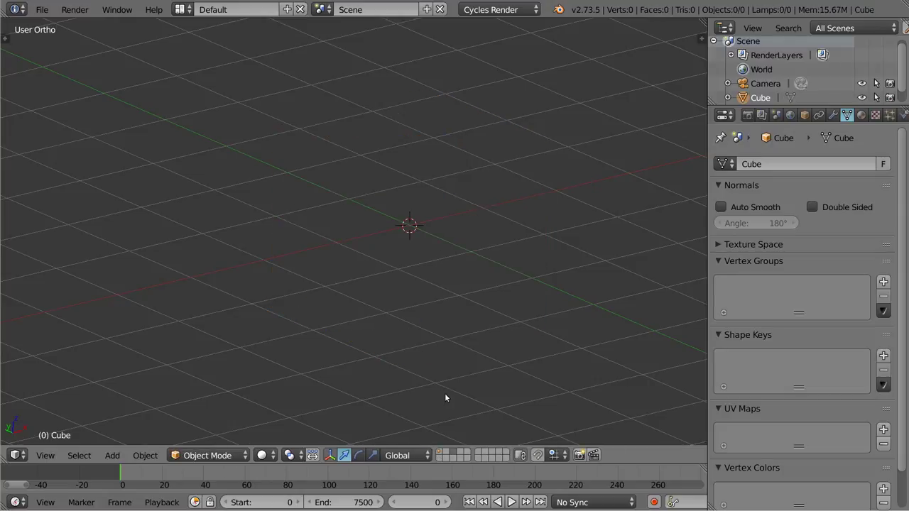
{"action": "key", "text": "1"}
{"action": "key", "text": "2"}
{"action": "key", "text": "1"}
{"action": "key", "text": "Tab"}
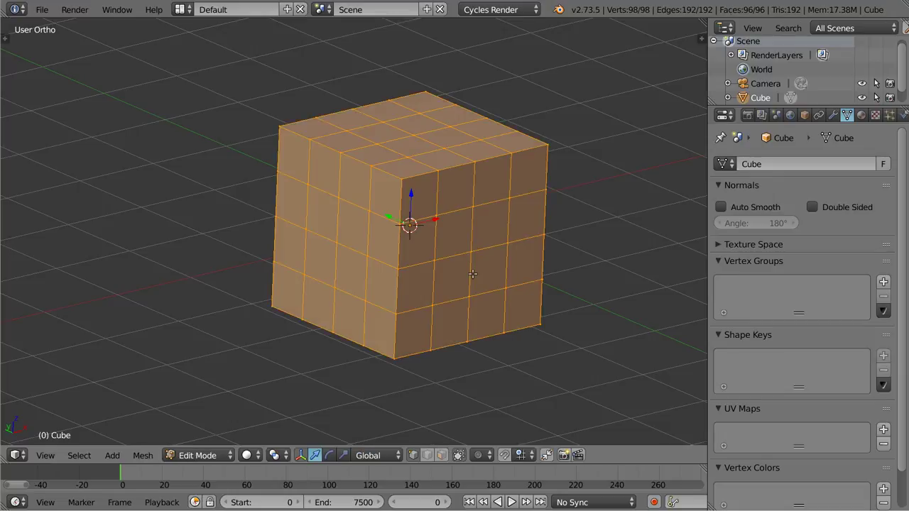
{"action": "key", "text": "2"}
{"action": "key", "text": "3"}
{"action": "key", "text": "2"}
{"action": "key", "text": "1"}
{"action": "key", "text": "2"}
{"action": "key", "text": "3"}
{"action": "key", "text": "2"}
{"action": "key", "text": "1"}
{"action": "key", "text": "ctrl+alt+u"}
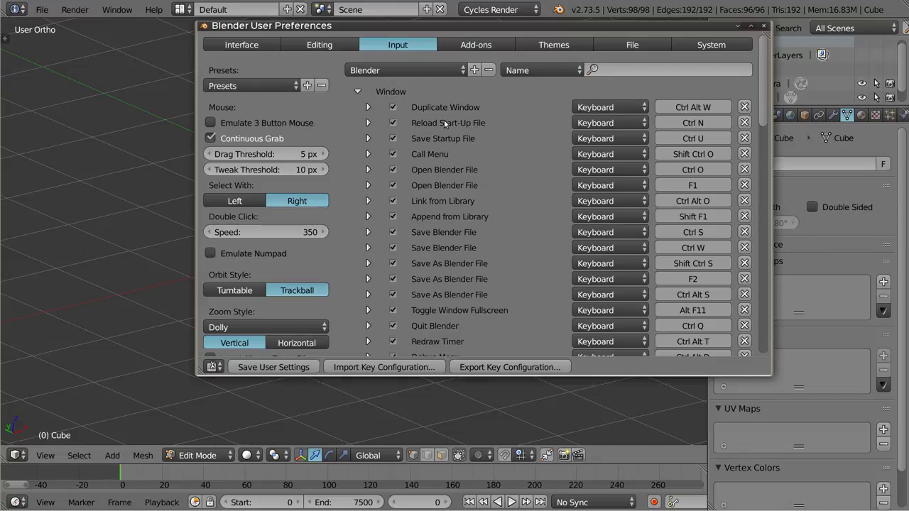
{"action": "left_click", "coordinate": [369, 123]}
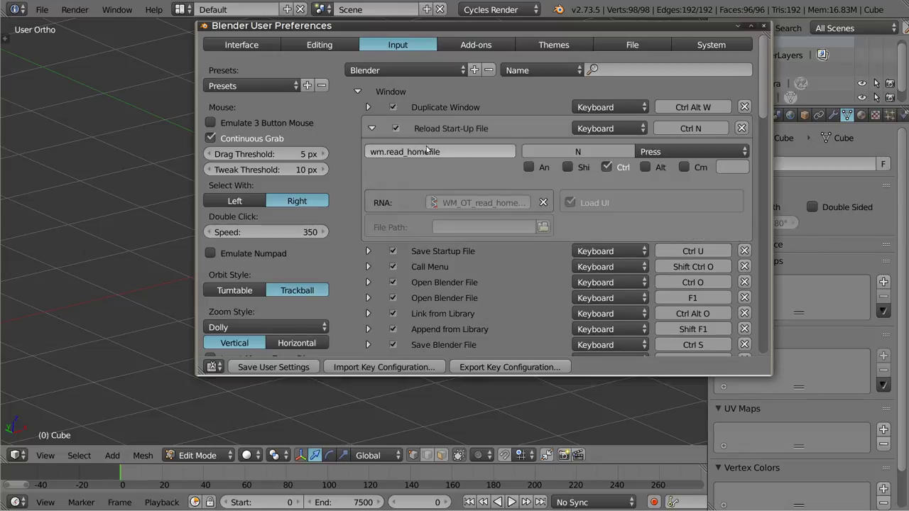
{"action": "left_click", "coordinate": [371, 128]}
{"action": "left_click", "coordinate": [357, 92]}
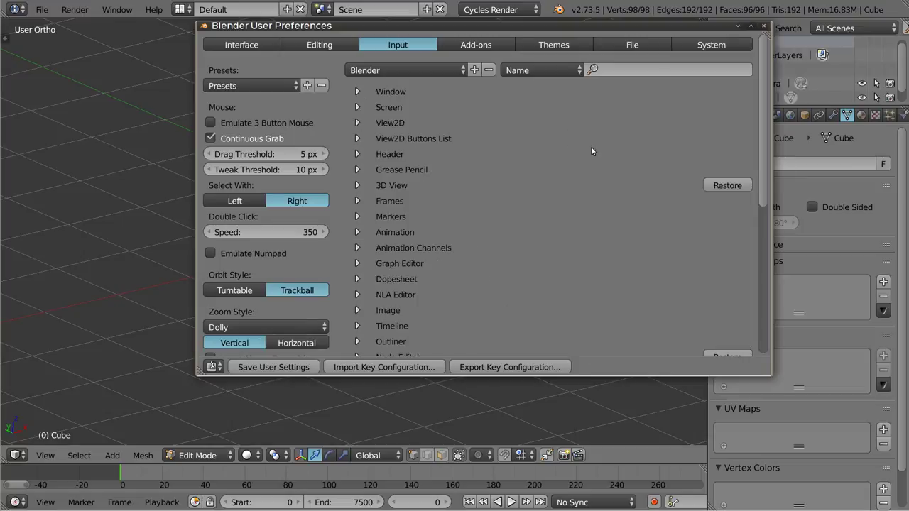
{"action": "mouse_move", "coordinate": [618, 184]}
{"action": "left_mouse_down", "text": "alt"}
{"action": "mouse_move", "coordinate": [673, 197]}
{"action": "mouse_move", "coordinate": [693, 190]}
{"action": "left_mouse_up", "text": "alt"}
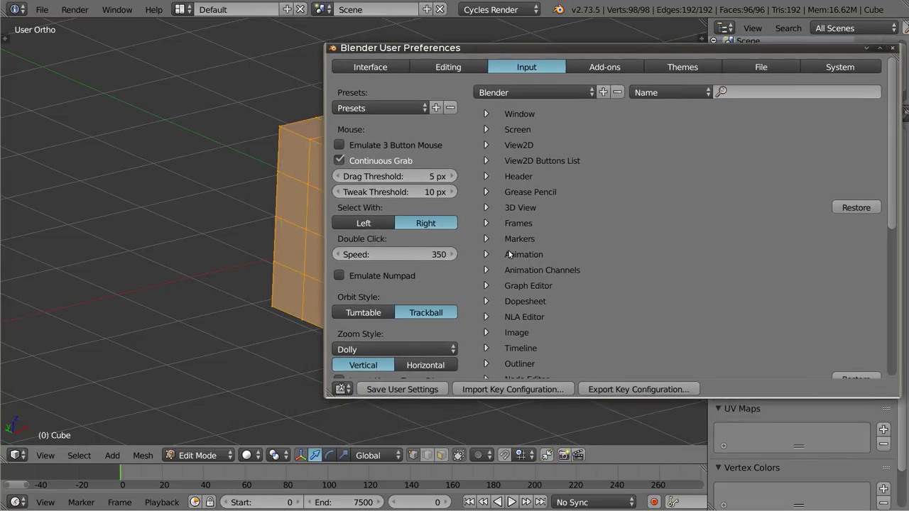
{"action": "left_click", "coordinate": [415, 457]}
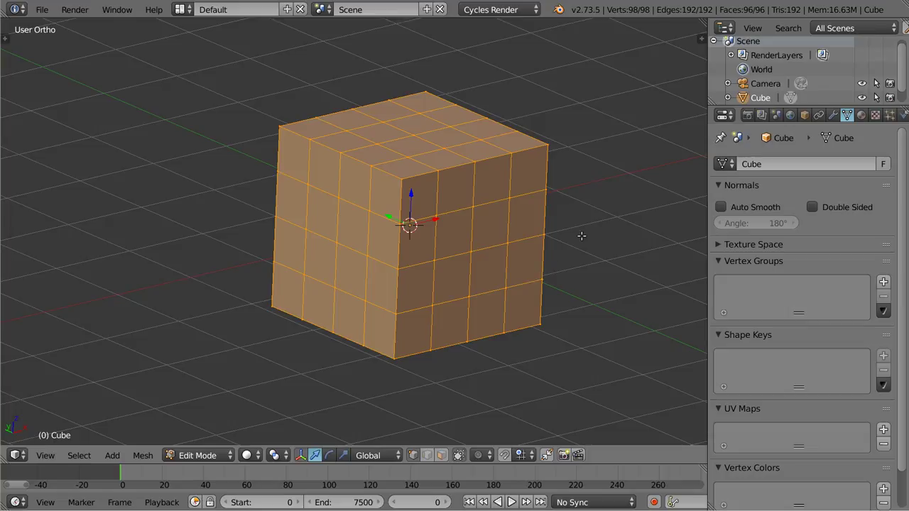
Step: Choose Edge from the Mesh Select Mode menu for the subdivided cube
{"action": "key", "text": "ctrl+Tab"}
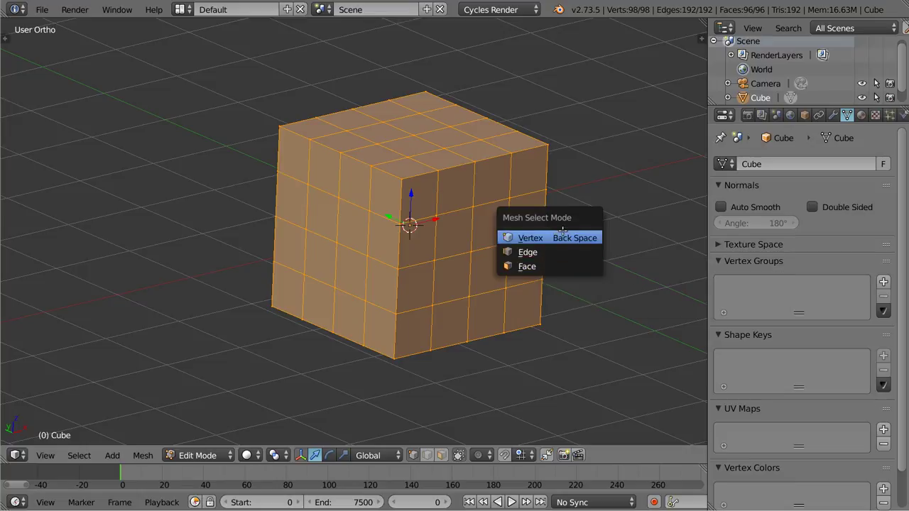
{"action": "left_click", "coordinate": [557, 251]}
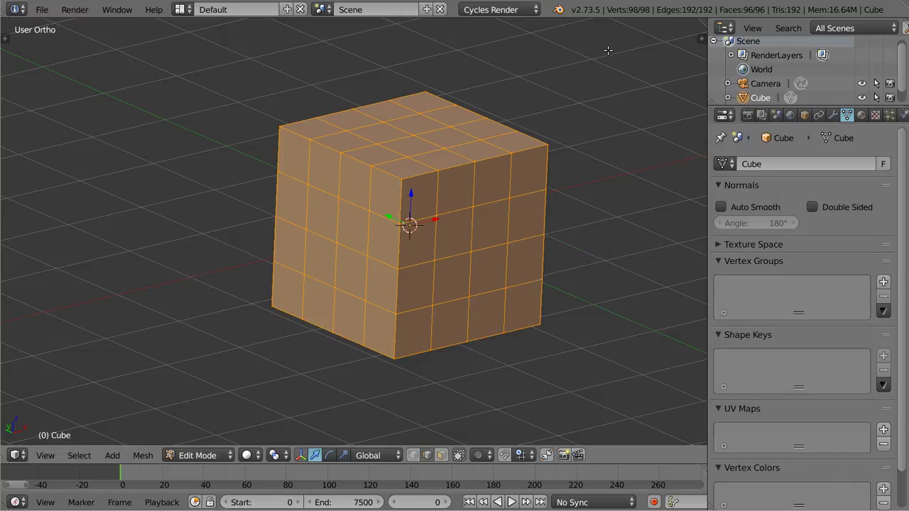
{"action": "left_click_drag", "start_coordinate": [583, 18], "coordinate": [578, 50]}
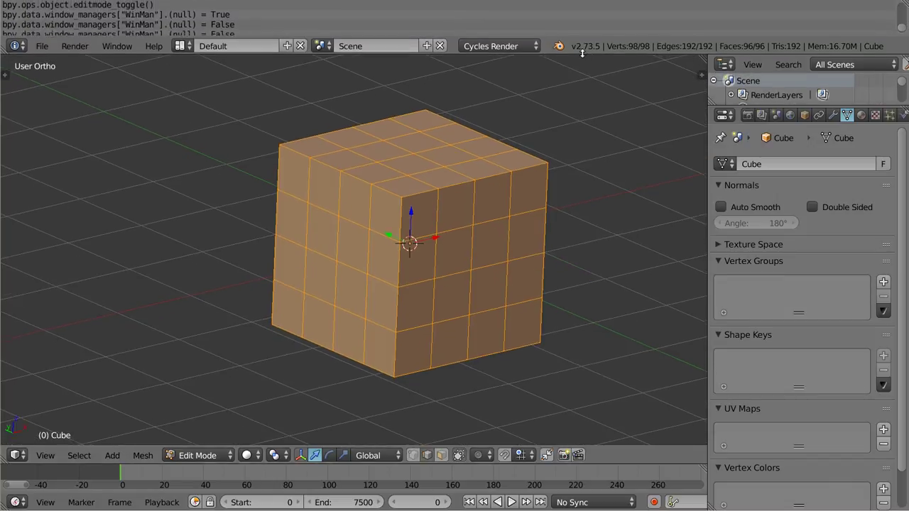
{"action": "scroll", "coordinate": [396, 30], "scroll_direction": "down", "scroll_amount": 1}
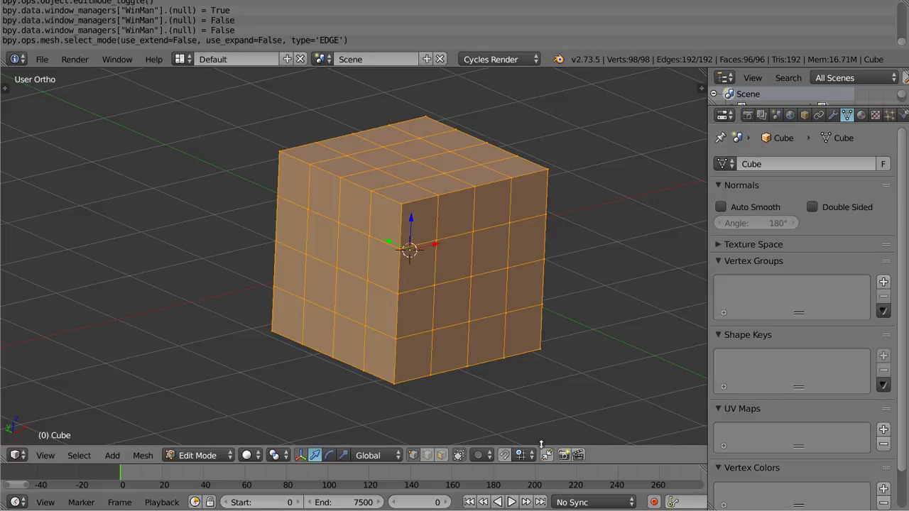
{"action": "left_click", "coordinate": [441, 455]}
{"action": "left_click", "coordinate": [427, 456]}
{"action": "left_click_drag", "start_coordinate": [379, 68], "coordinate": [379, 18]}
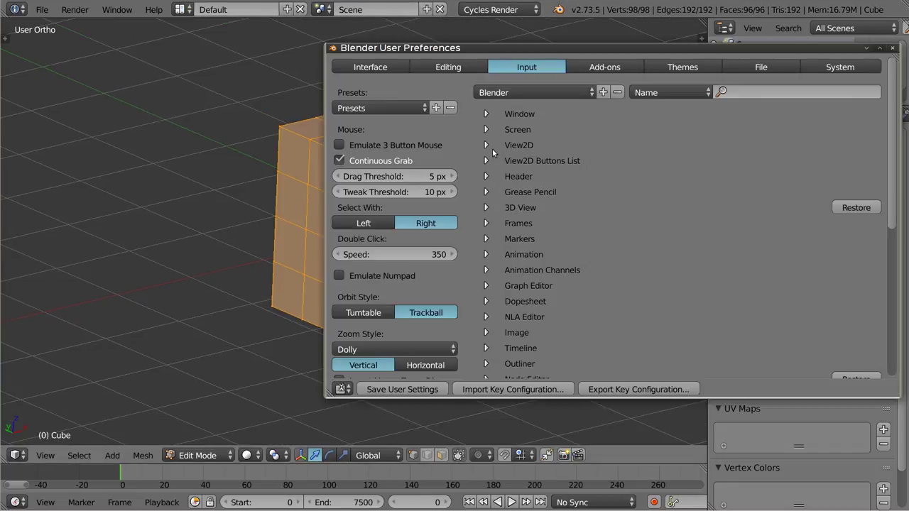
Step: Reopen User Preferences with Ctrl+Alt+U, enlarge the window, and expand the 3D View keymap on the Input tab
{"action": "key", "text": "ctrl+alt+u"}
{"action": "left_click_drag", "start_coordinate": [607, 171], "coordinate": [494, 156], "text": "alt"}
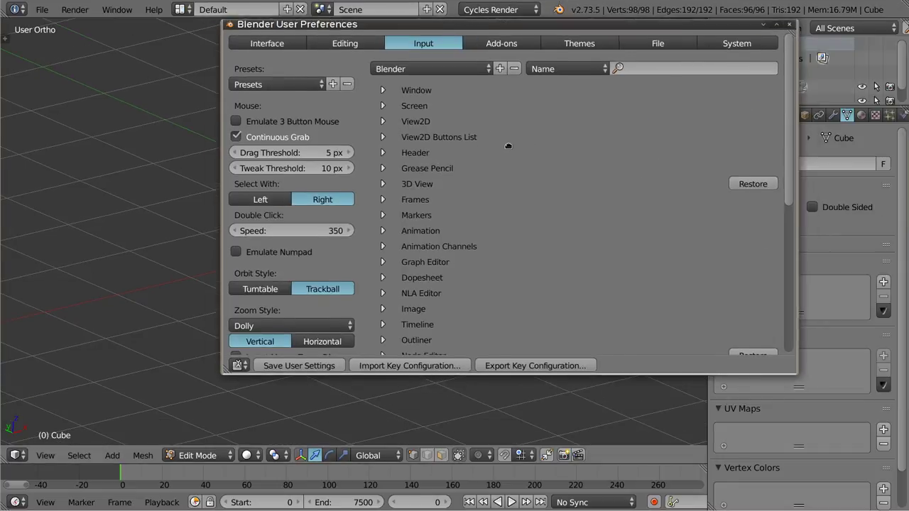
{"action": "right_click_drag", "start_coordinate": [748, 372], "coordinate": [792, 466], "text": "alt"}
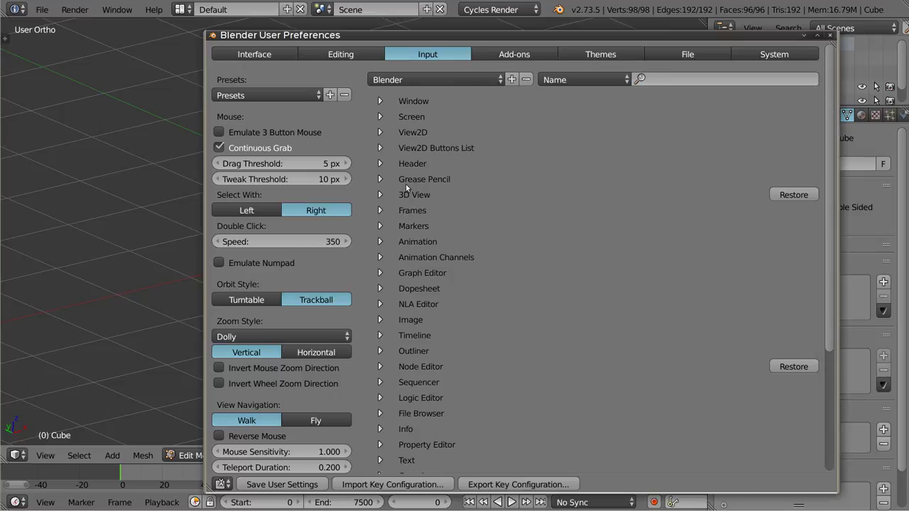
{"action": "left_click", "coordinate": [380, 195]}
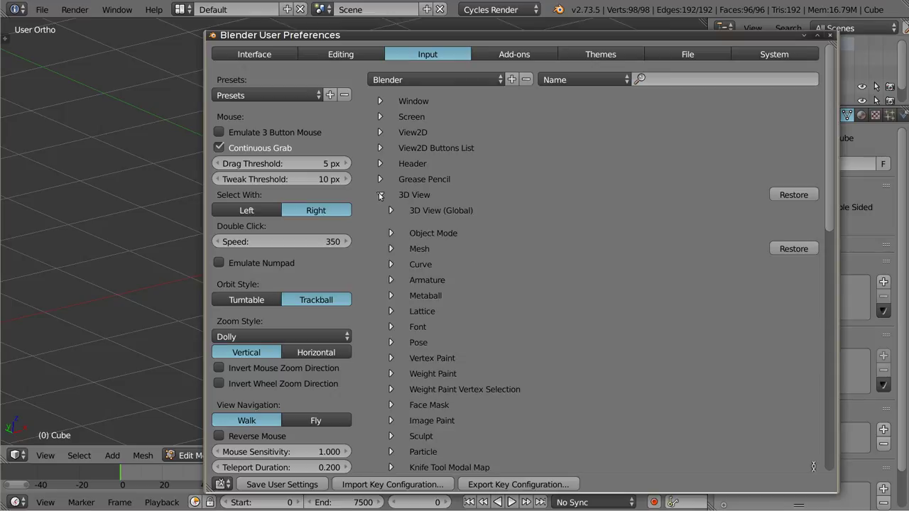
Step: Expand the Mesh keymap under 3D View and scroll to its last entry, Select Mode on Back Space
{"action": "scroll", "coordinate": [390, 238], "scroll_direction": "down", "scroll_amount": 1}
{"action": "scroll", "coordinate": [391, 241], "scroll_direction": "down", "scroll_amount": 2}
{"action": "scroll", "coordinate": [390, 241], "scroll_direction": "down", "scroll_amount": 2}
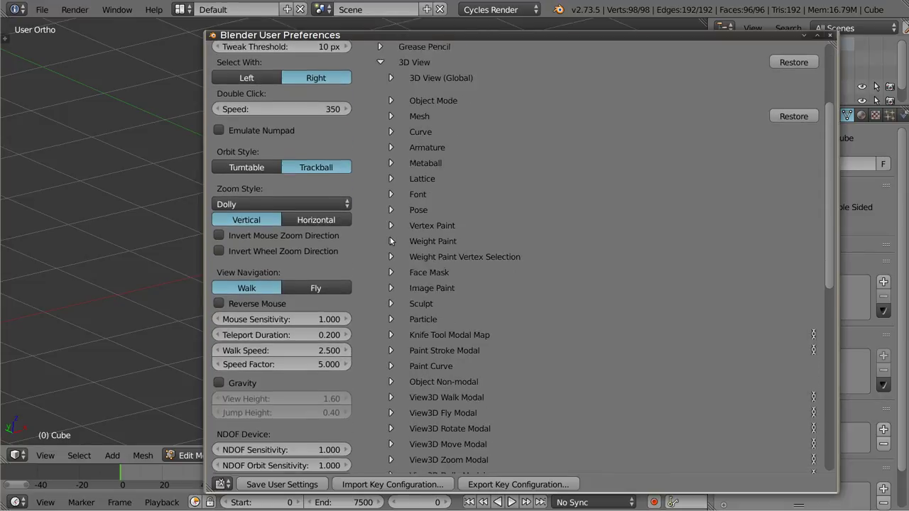
{"action": "scroll", "coordinate": [390, 245], "scroll_direction": "down", "scroll_amount": 3}
{"action": "scroll", "coordinate": [394, 277], "scroll_direction": "up", "scroll_amount": 2}
{"action": "scroll", "coordinate": [400, 235], "scroll_direction": "down", "scroll_amount": 4}
{"action": "scroll", "coordinate": [399, 236], "scroll_direction": "down", "scroll_amount": 1}
{"action": "scroll", "coordinate": [400, 236], "scroll_direction": "up", "scroll_amount": 2}
{"action": "left_click", "coordinate": [391, 117]}
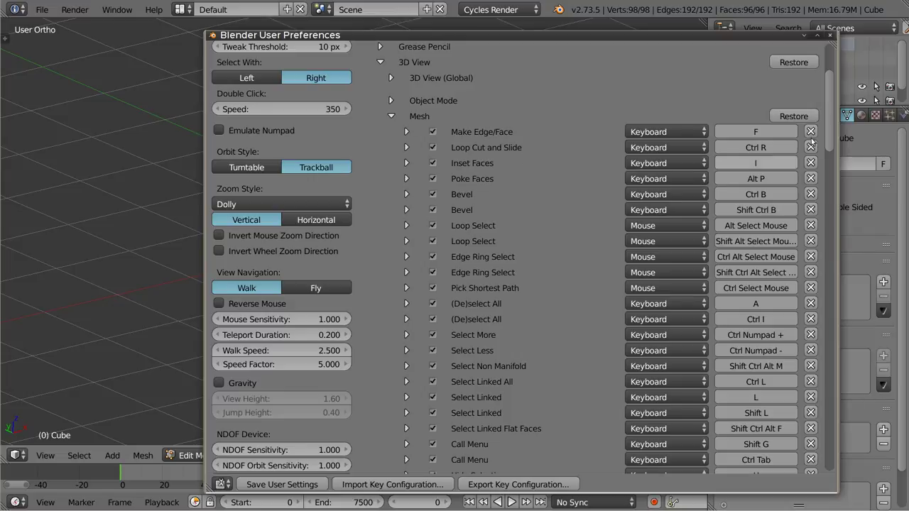
{"action": "left_click_drag", "start_coordinate": [825, 87], "coordinate": [826, 288]}
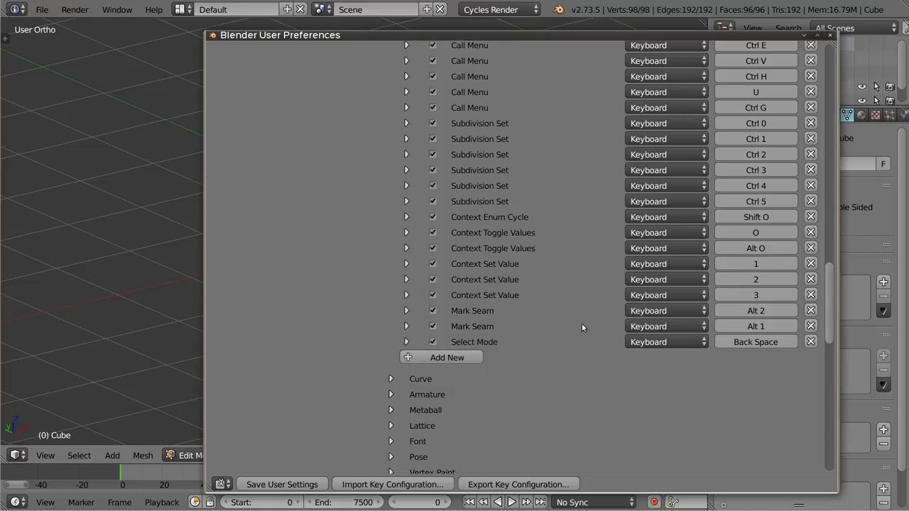
Step: Inspect Context Set Value (1)'s tool_settings.mesh_select_mode attribute, then expand Context Set Value (2)
{"action": "left_click", "coordinate": [406, 263]}
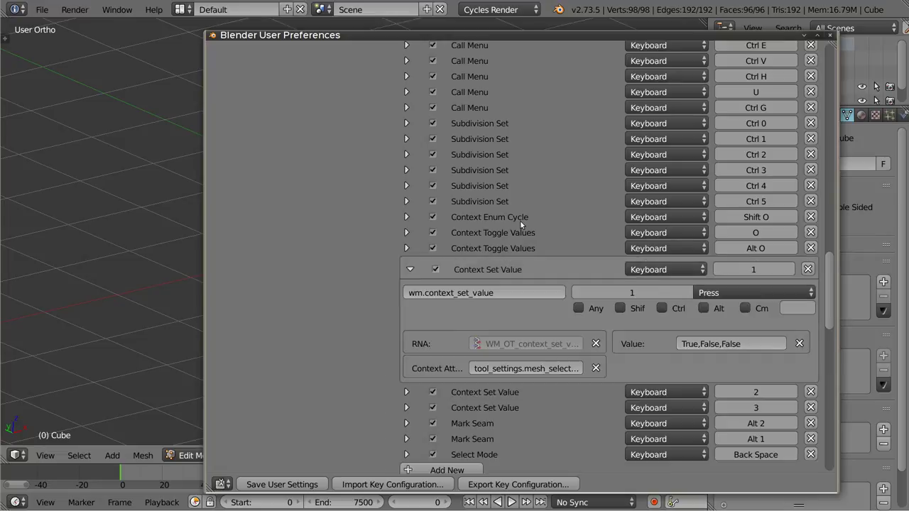
{"action": "scroll", "coordinate": [521, 163], "scroll_direction": "down", "scroll_amount": 2}
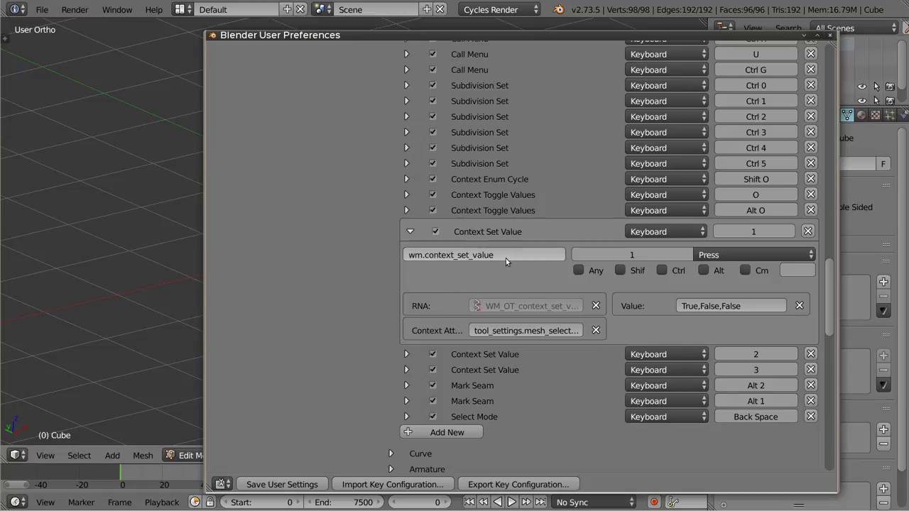
{"action": "left_click", "coordinate": [486, 331]}
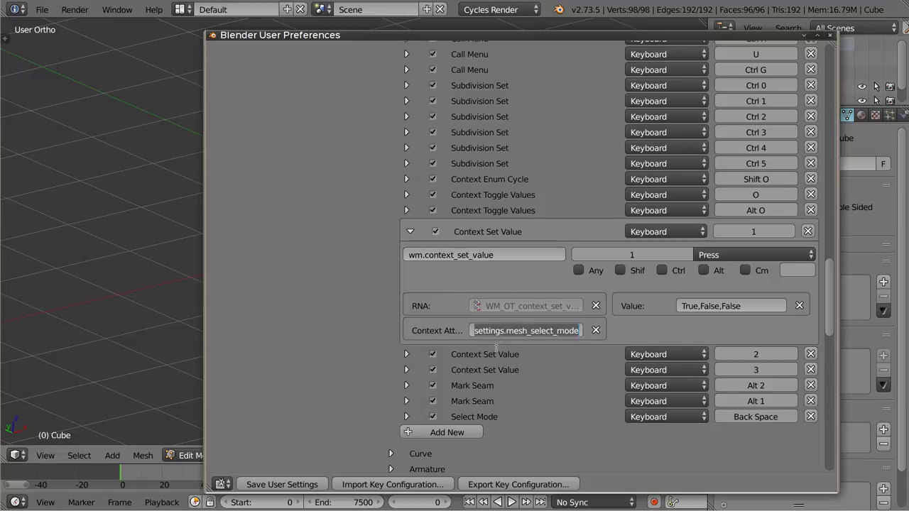
{"action": "left_click", "coordinate": [506, 331]}
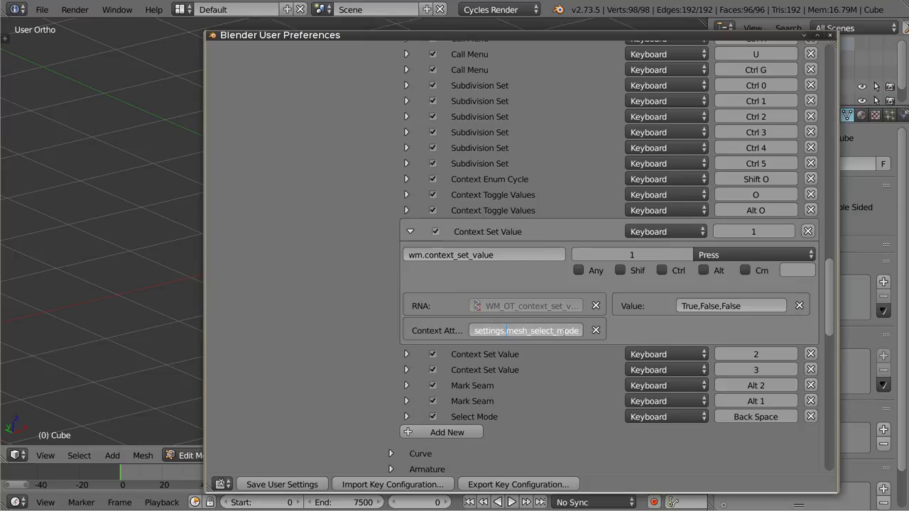
{"action": "key", "text": "shift+Home"}
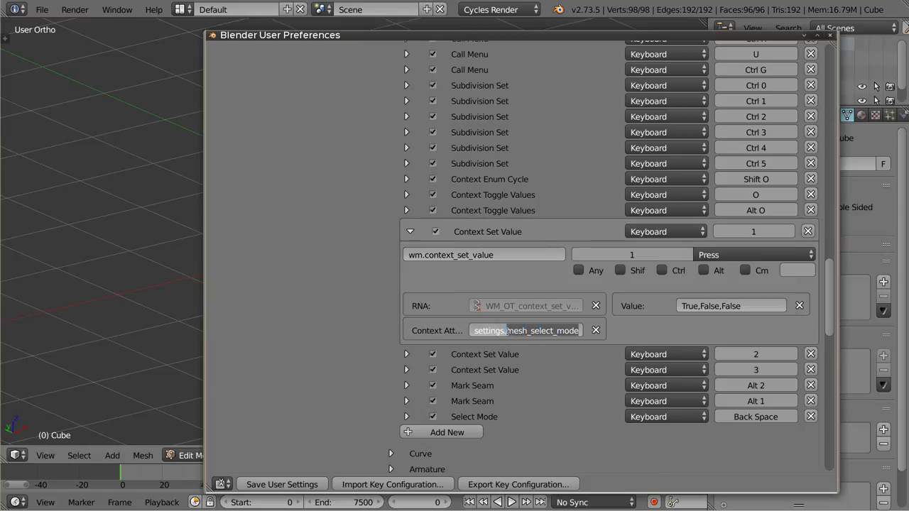
{"action": "left_click_drag", "start_coordinate": [786, 481], "coordinate": [790, 440]}
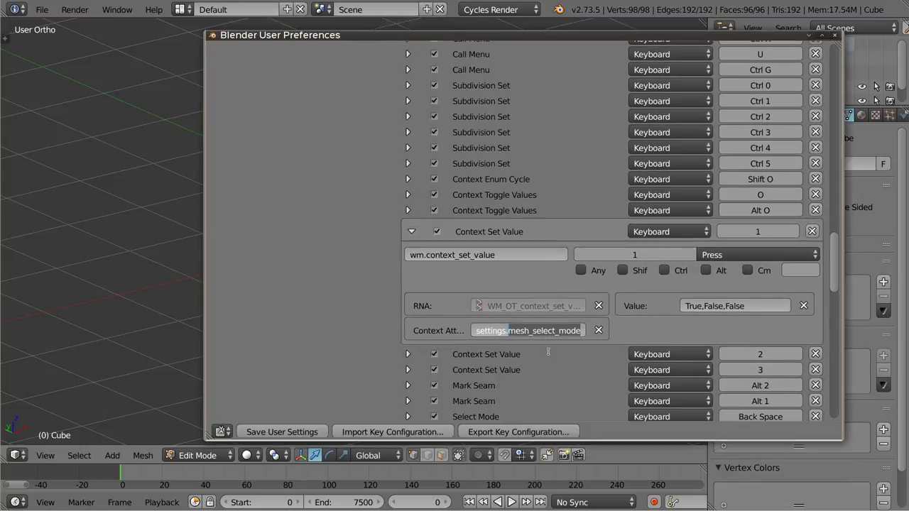
{"action": "left_click", "coordinate": [530, 331]}
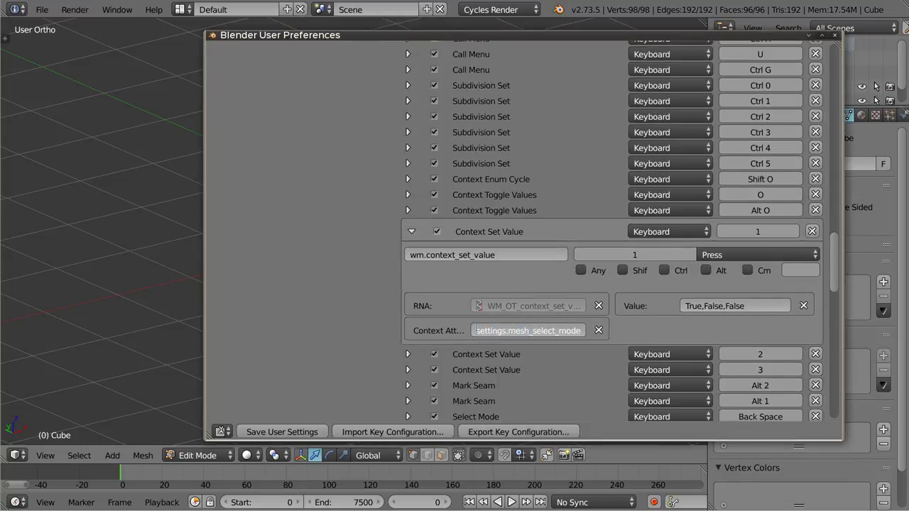
{"action": "key", "text": "Left"}
{"action": "key", "text": "Left"}
{"action": "key", "text": "Left"}
{"action": "left_click", "coordinate": [408, 354]}
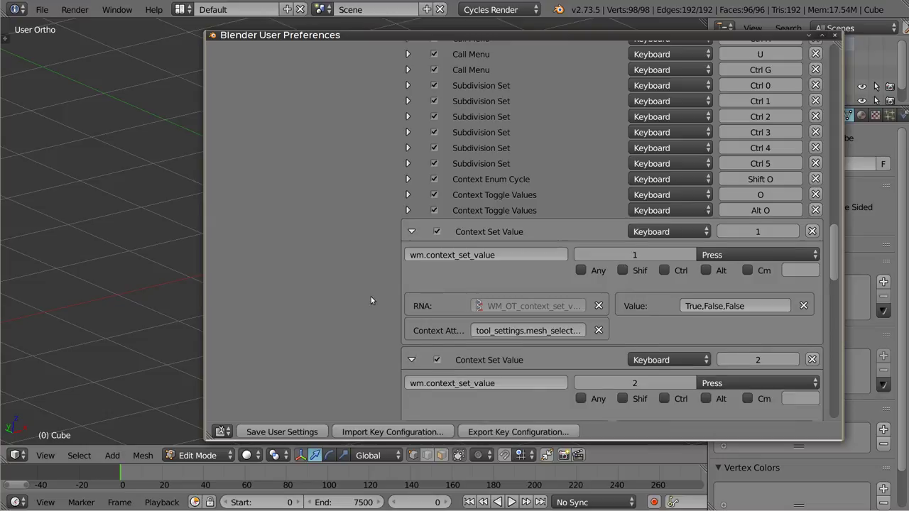
Step: Expand the Context Set Value (3) binding and make the preferences window shorter
{"action": "scroll", "coordinate": [371, 296], "scroll_direction": "down", "scroll_amount": 3}
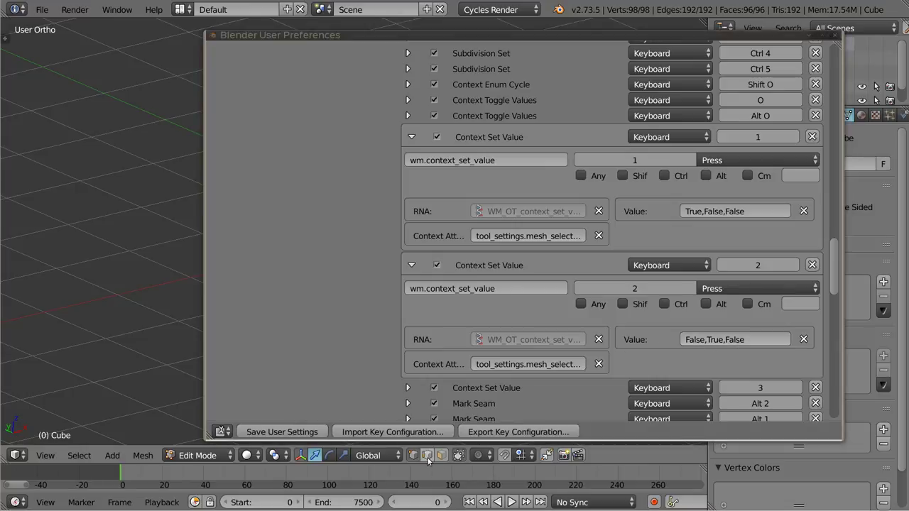
{"action": "left_click", "coordinate": [408, 387]}
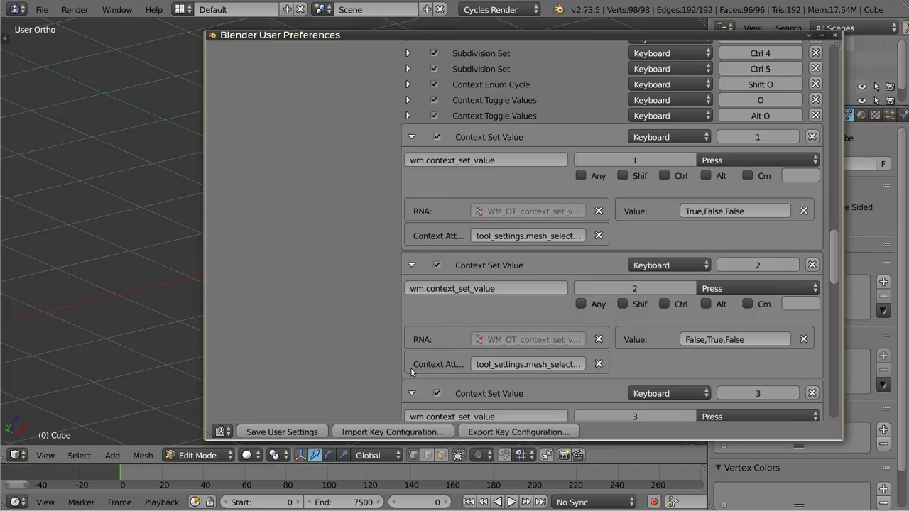
{"action": "scroll", "coordinate": [411, 370], "scroll_direction": "down", "scroll_amount": 3}
{"action": "scroll", "coordinate": [399, 335], "scroll_direction": "down", "scroll_amount": 2}
{"action": "scroll", "coordinate": [399, 334], "scroll_direction": "down", "scroll_amount": 1}
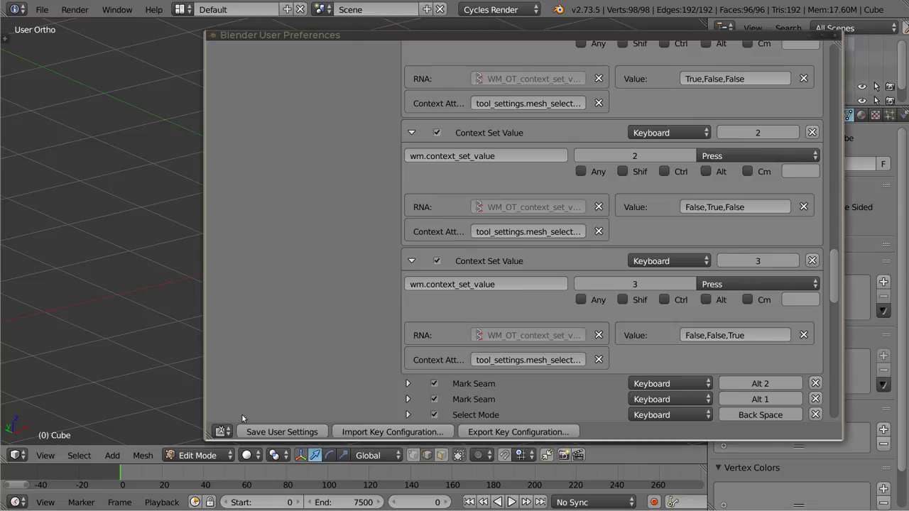
{"action": "left_click_drag", "start_coordinate": [588, 441], "coordinate": [417, 421]}
Step: Test the 1, 2 and 3 keys to switch between vertex, edge and face selection
{"action": "key", "text": "2"}
{"action": "key", "text": "3"}
{"action": "key", "text": "2"}
{"action": "key", "text": "1"}
{"action": "key", "text": "2"}
{"action": "key", "text": "3"}
{"action": "key", "text": "2"}
{"action": "key", "text": "1"}
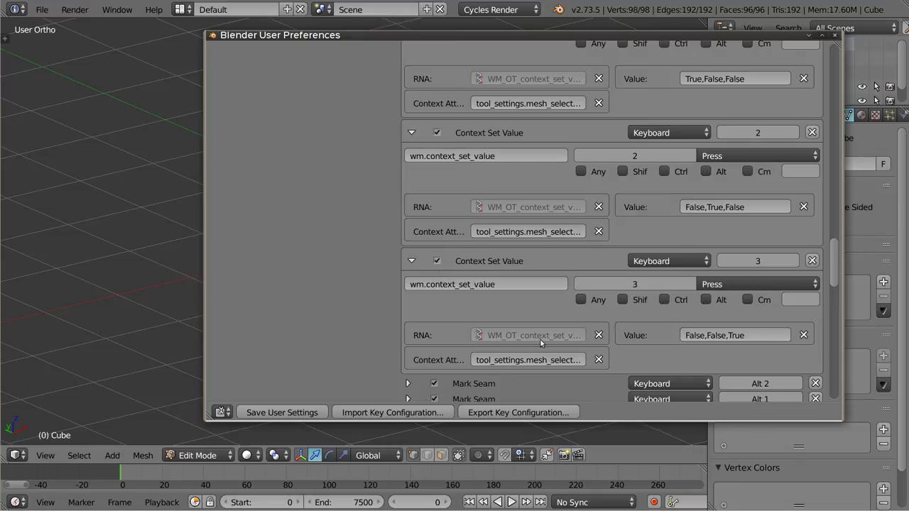
Step: Collapse all three select-mode bindings and close the User Preferences window
{"action": "left_click", "coordinate": [411, 260]}
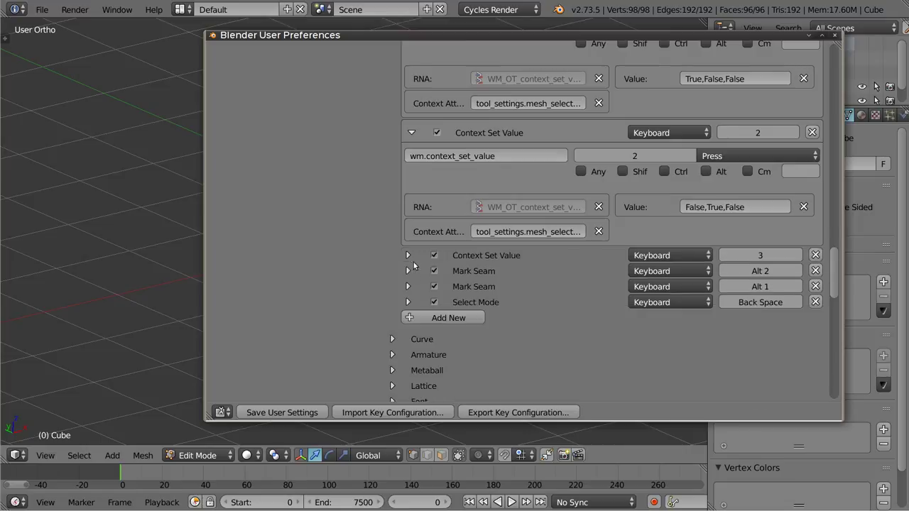
{"action": "left_click", "coordinate": [413, 132]}
{"action": "scroll", "coordinate": [477, 310], "scroll_direction": "up", "scroll_amount": 3}
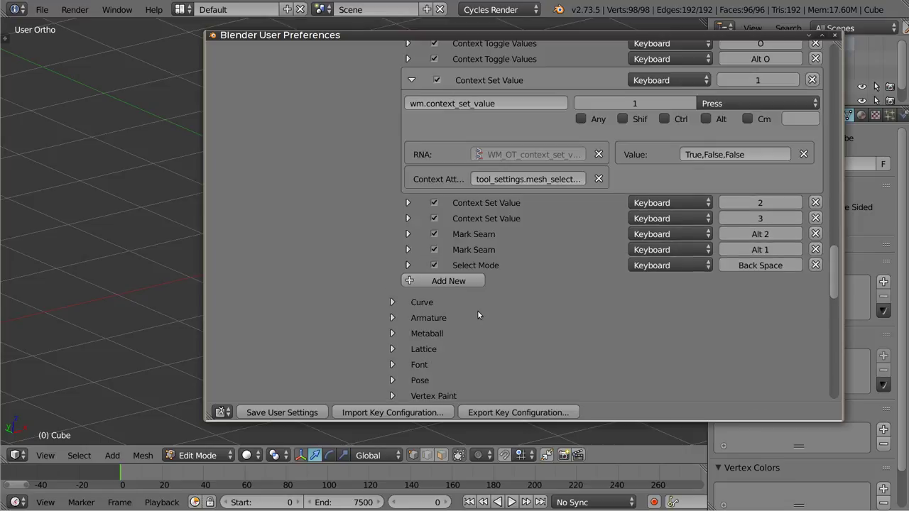
{"action": "scroll", "coordinate": [478, 310], "scroll_direction": "up", "scroll_amount": 2}
{"action": "scroll", "coordinate": [478, 310], "scroll_direction": "up", "scroll_amount": 3}
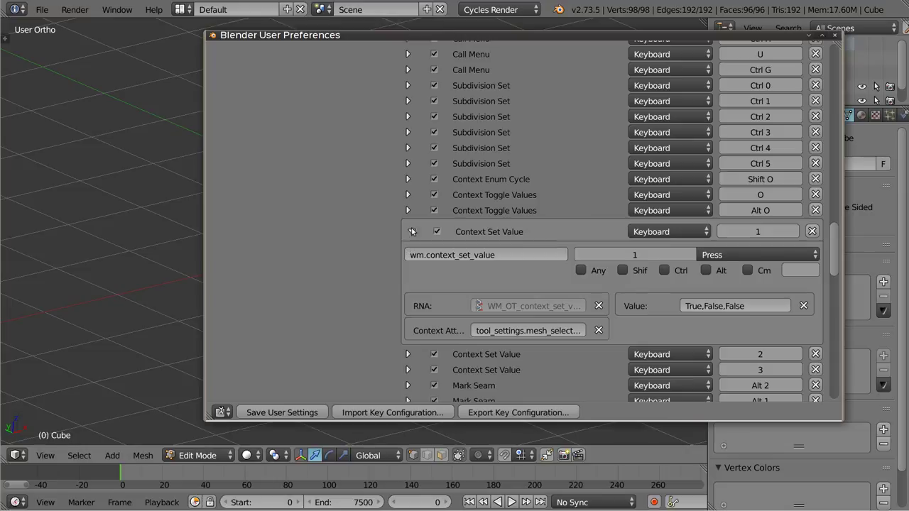
{"action": "left_click", "coordinate": [411, 232]}
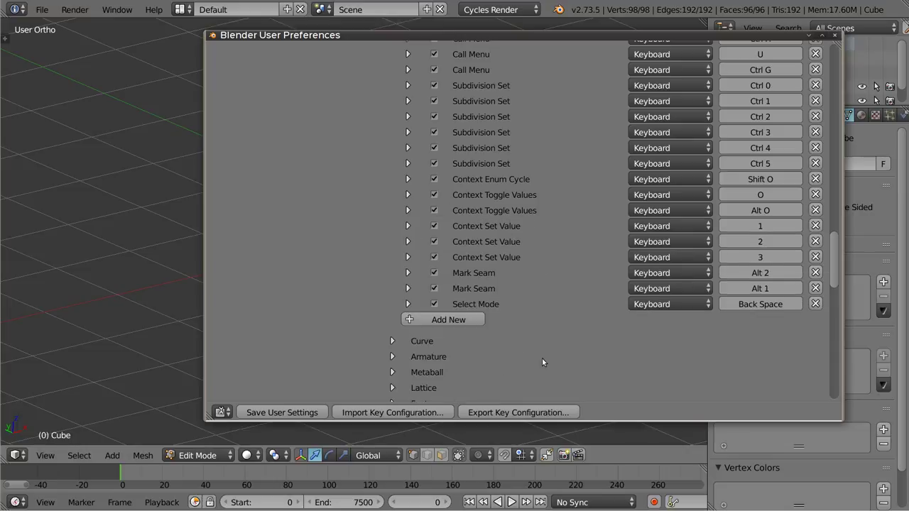
{"action": "left_click_drag", "start_coordinate": [842, 420], "coordinate": [855, 377]}
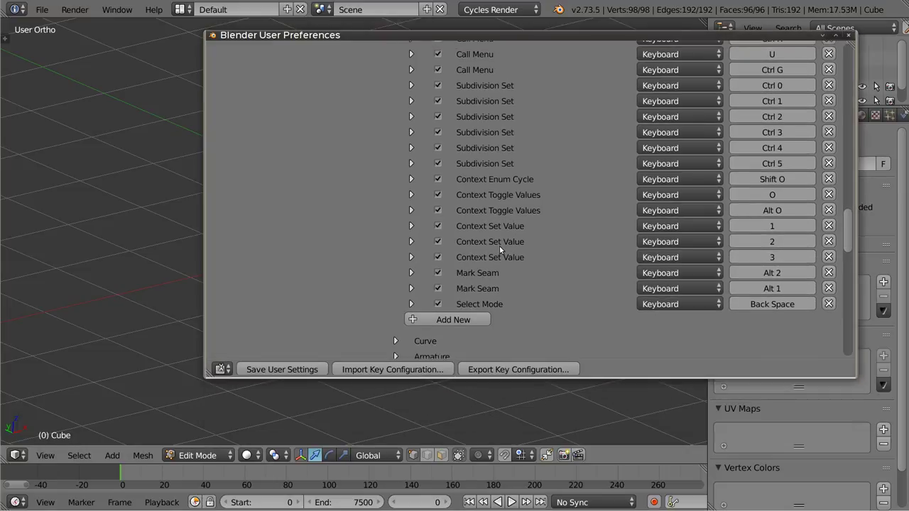
{"action": "left_click_drag", "start_coordinate": [335, 171], "coordinate": [372, 195], "text": "alt"}
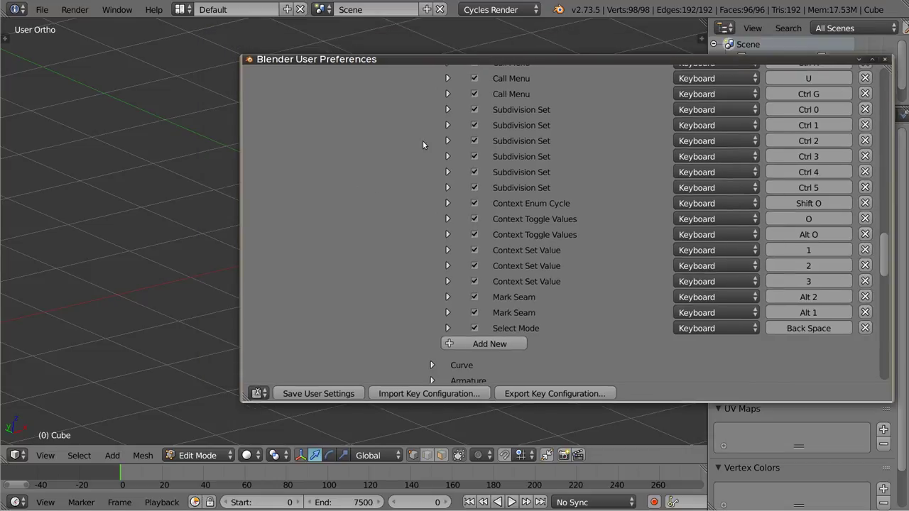
{"action": "left_click", "coordinate": [884, 59]}
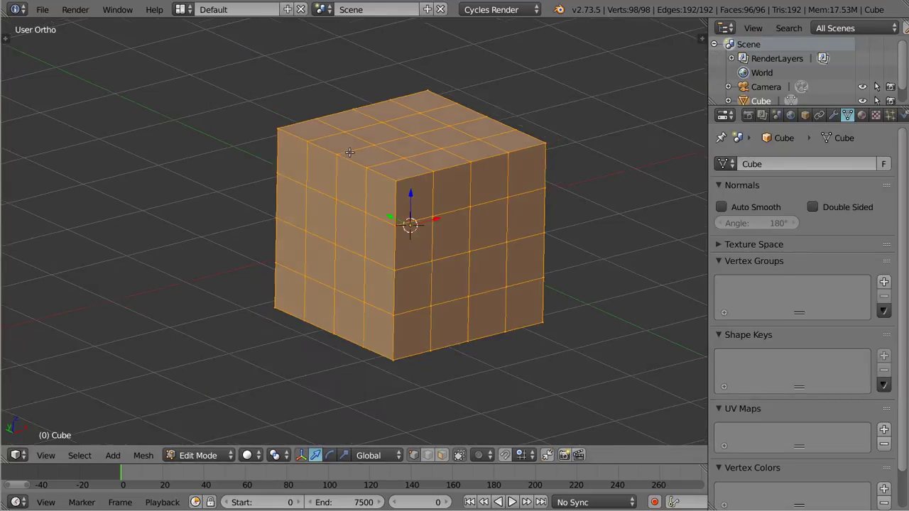
Step: Enlarge the lower area into a UV/Image Editor and unwrap the cube
{"action": "middle_click_drag", "start_coordinate": [349, 152], "coordinate": [326, 152]}
{"action": "left_click_drag", "start_coordinate": [615, 465], "coordinate": [610, 238]}
{"action": "key", "text": "shift+F10"}
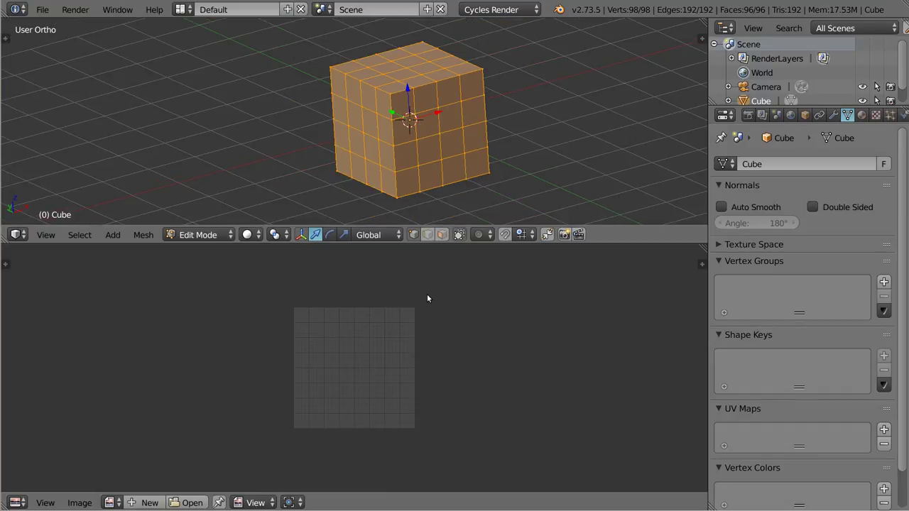
{"action": "key", "text": "u"}
{"action": "left_click", "coordinate": [462, 132]}
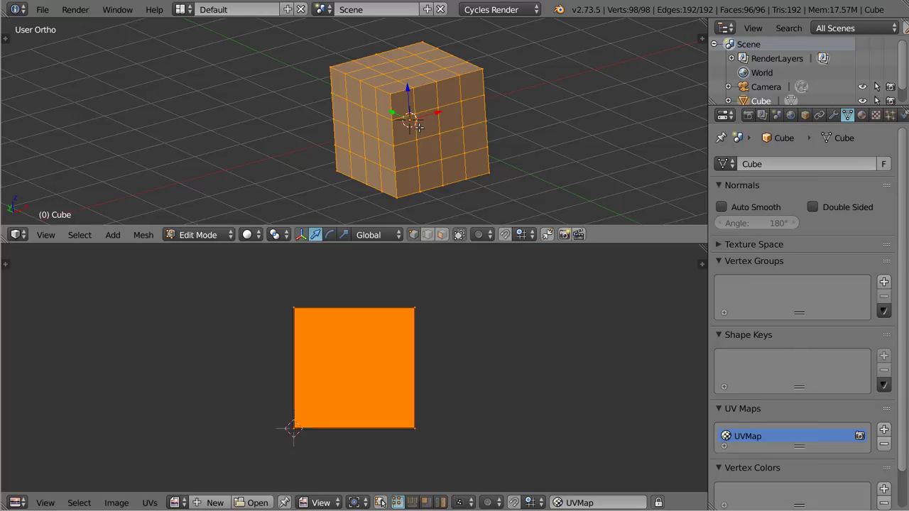
Step: Deselect all, select the cube's vertical corner edge run, and bring up the Edges menu
{"action": "key", "text": "a"}
{"action": "right_click", "coordinate": [389, 88]}
{"action": "right_click", "coordinate": [392, 146], "text": "ctrl"}
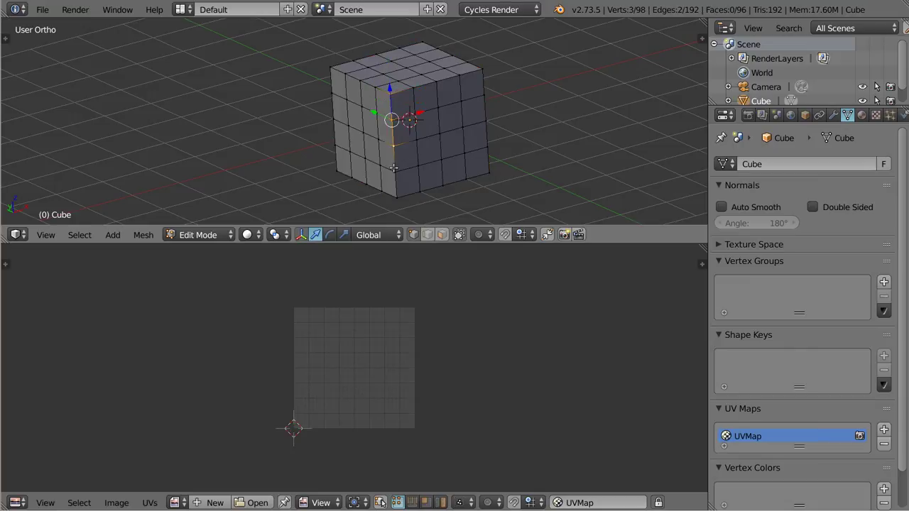
{"action": "right_click", "coordinate": [396, 193], "text": "ctrl"}
{"action": "mouse_move", "coordinate": [436, 163]}
{"action": "middle_mouse_down"}
{"action": "mouse_move", "coordinate": [507, 136]}
{"action": "mouse_move", "coordinate": [387, 126]}
{"action": "mouse_move", "coordinate": [434, 91]}
{"action": "mouse_move", "coordinate": [478, 119]}
{"action": "mouse_move", "coordinate": [460, 139]}
{"action": "middle_mouse_up"}
{"action": "scroll", "coordinate": [387, 126], "scroll_direction": "up", "scroll_amount": 4}
{"action": "scroll", "coordinate": [478, 119], "scroll_direction": "down", "scroll_amount": 3}
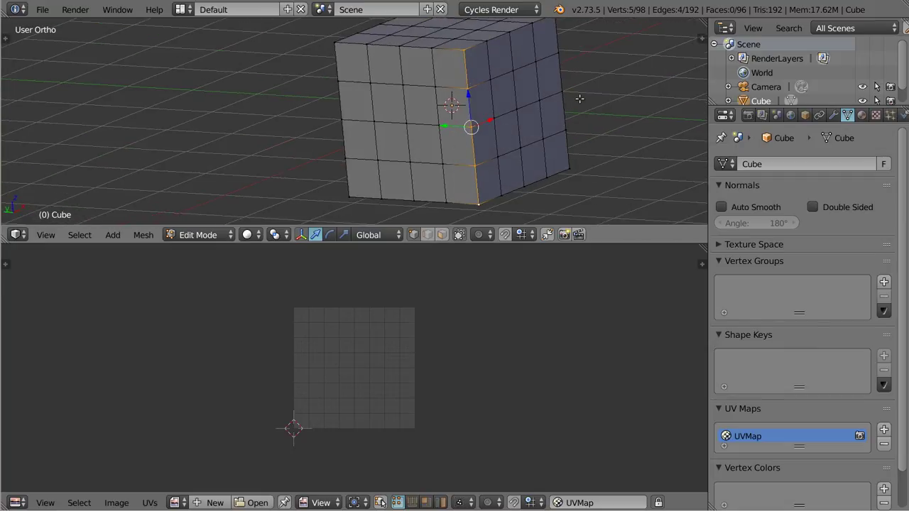
{"action": "key", "text": "ctrl+e"}
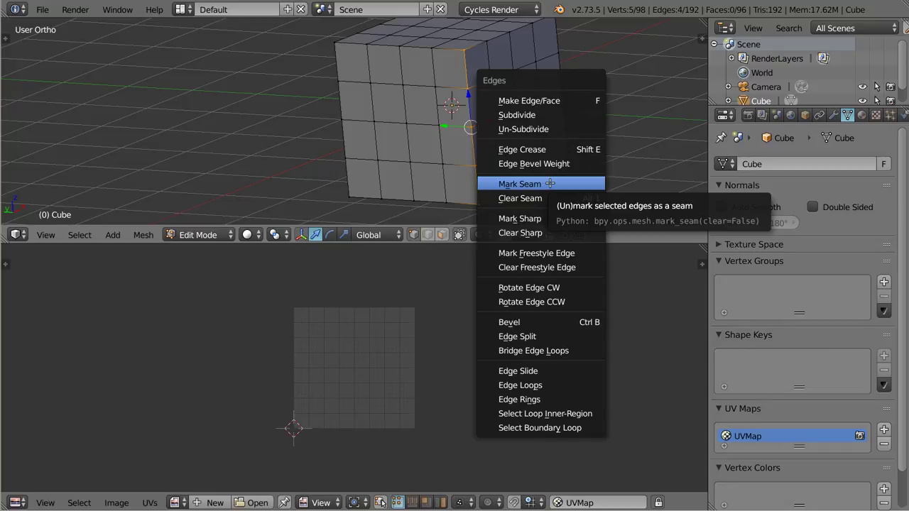
Step: Expand both Mark Seam keymap bindings, then move the preferences window aside to reveal the cube
{"action": "left_click", "coordinate": [550, 184]}
{"action": "key", "text": "alt+Tab"}
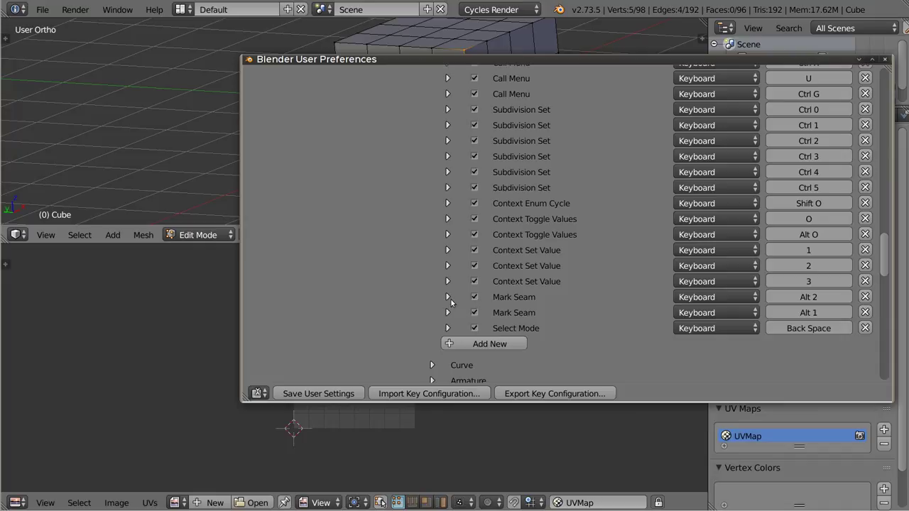
{"action": "left_click", "coordinate": [449, 297]}
{"action": "scroll", "coordinate": [423, 309], "scroll_direction": "down", "scroll_amount": 2}
{"action": "scroll", "coordinate": [423, 312], "scroll_direction": "down", "scroll_amount": 1}
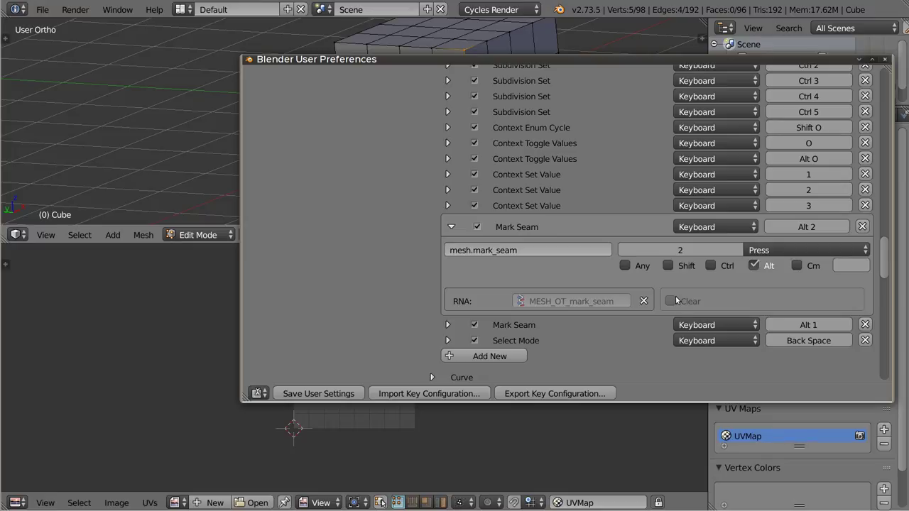
{"action": "left_click", "coordinate": [447, 325]}
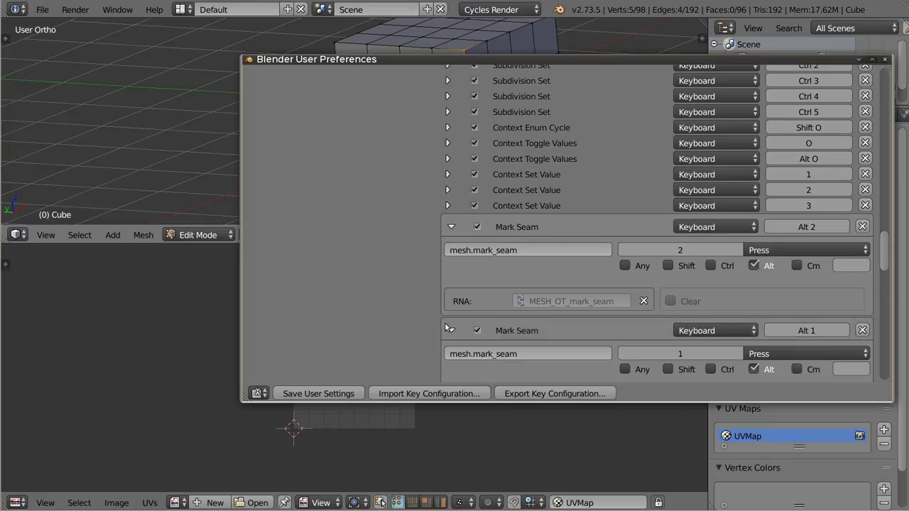
{"action": "scroll", "coordinate": [513, 298], "scroll_direction": "down", "scroll_amount": 3}
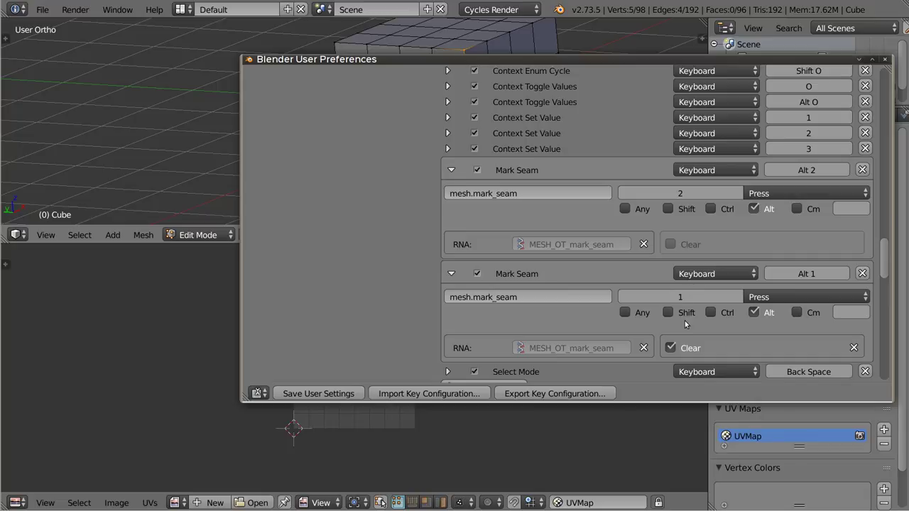
{"action": "left_click_drag", "start_coordinate": [505, 164], "coordinate": [834, 138], "text": "alt"}
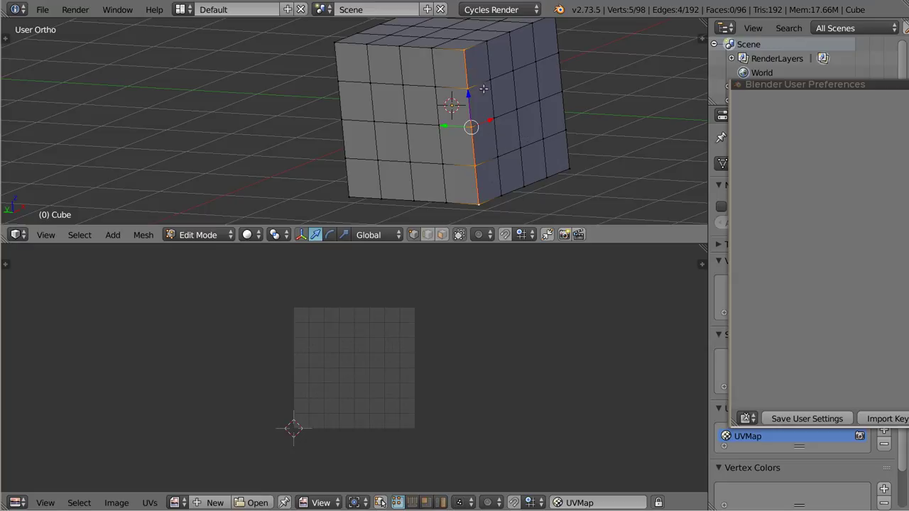
Step: Switch the mesh to edge select mode via the Ctrl+Tab menu
{"action": "right_click", "coordinate": [493, 119]}
{"action": "key", "text": "ctrl+Tab"}
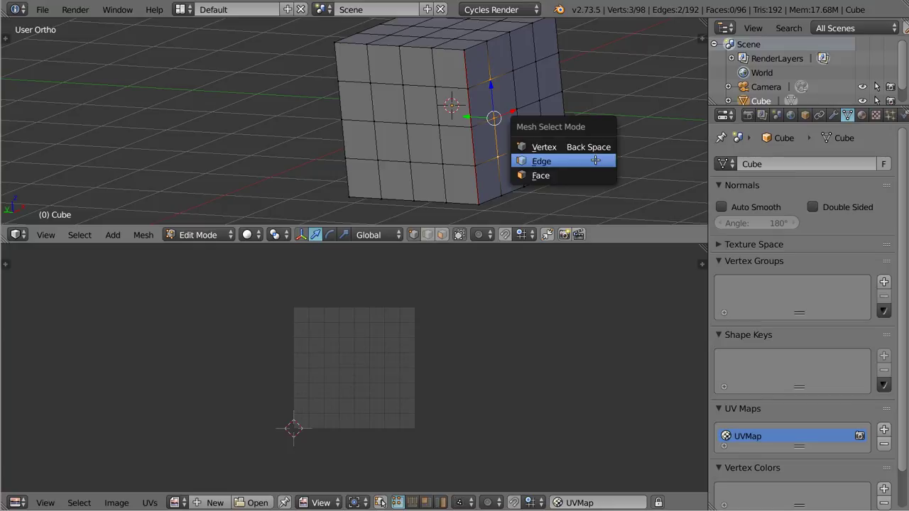
{"action": "left_click", "coordinate": [594, 161]}
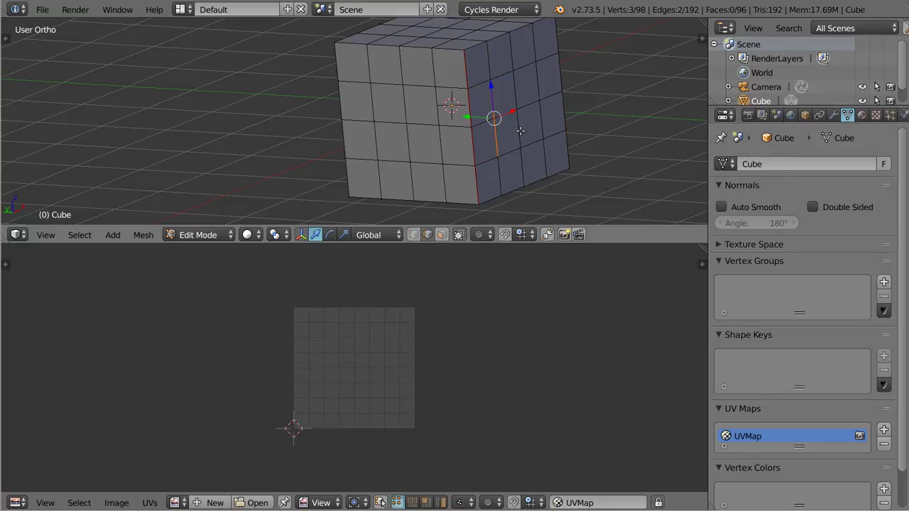
Step: Select several edges on the cube's right face and bring up the Edges menu
{"action": "right_click", "coordinate": [530, 90]}
{"action": "right_click", "coordinate": [541, 119]}
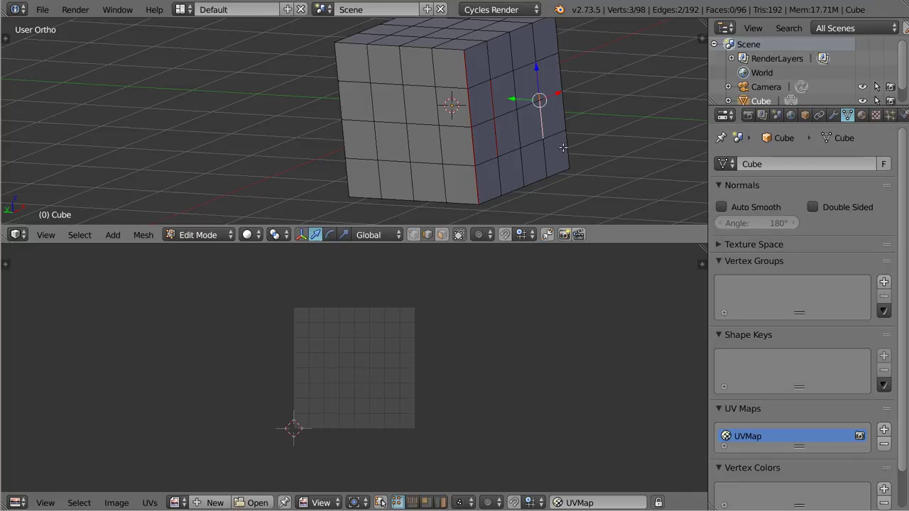
{"action": "right_click", "coordinate": [523, 77], "text": "shift"}
{"action": "right_click", "coordinate": [519, 86], "text": "shift"}
{"action": "right_click", "coordinate": [540, 143], "text": "shift"}
{"action": "right_click", "coordinate": [536, 146], "text": "shift"}
{"action": "right_click", "coordinate": [519, 165], "text": "shift"}
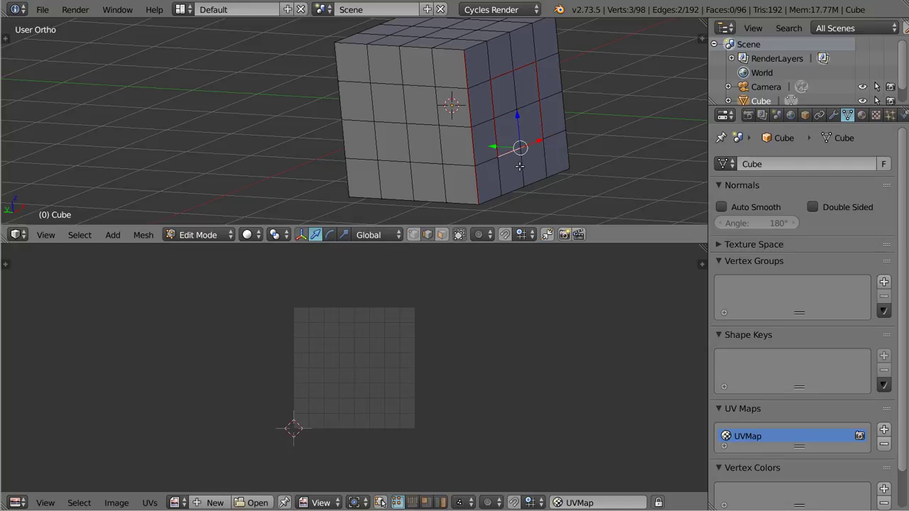
{"action": "key", "text": "ctrl+e"}
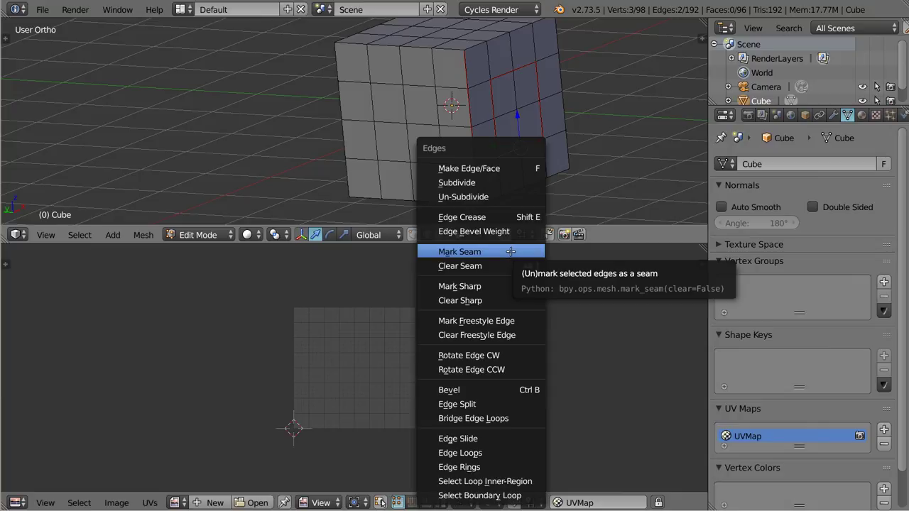
Step: Bind Mark Seam to Alt 2 via Add Shortcut in the Edges menu, then select a front-face element
{"action": "right_click", "coordinate": [511, 251]}
{"action": "left_click", "coordinate": [489, 253]}
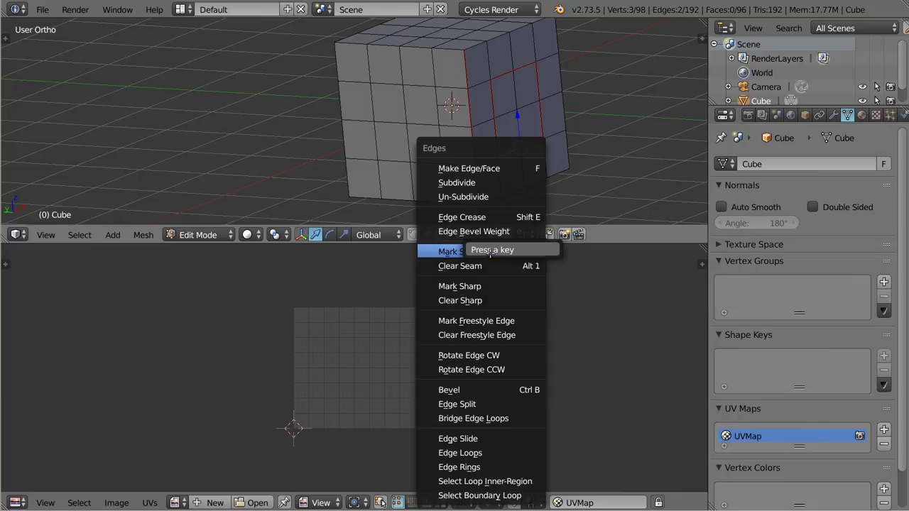
{"action": "key", "text": "alt+2"}
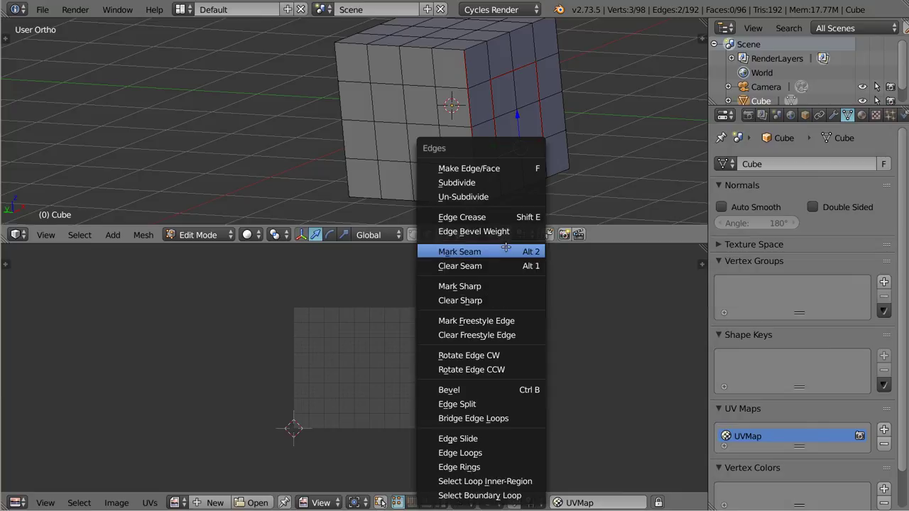
{"action": "right_click", "coordinate": [416, 90]}
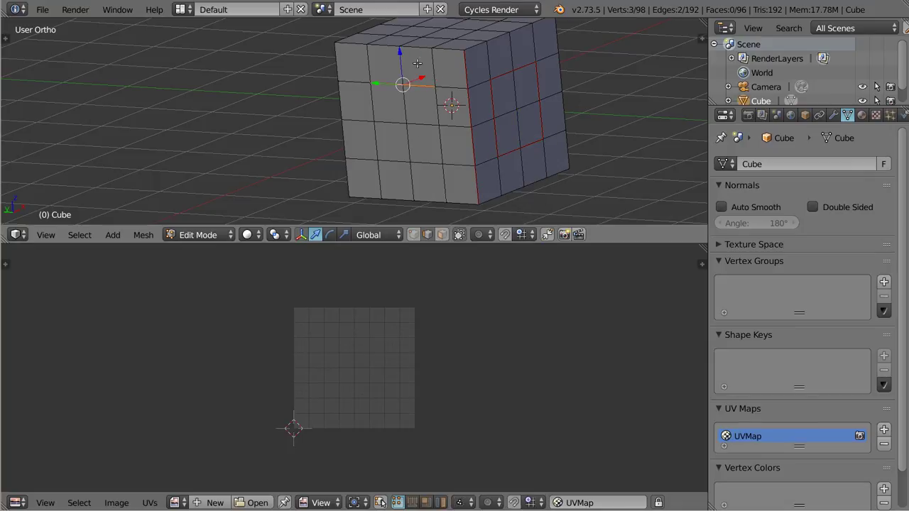
Step: Select all, unwrap the seamed cube into the UV editor, then reopen the keymap preferences
{"action": "key", "text": "ctrl+alt+u"}
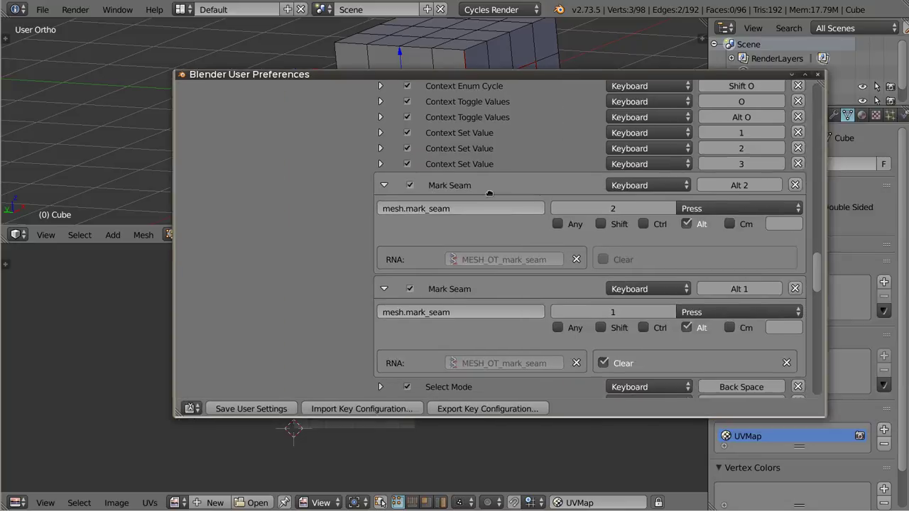
{"action": "key", "text": "alt+F4"}
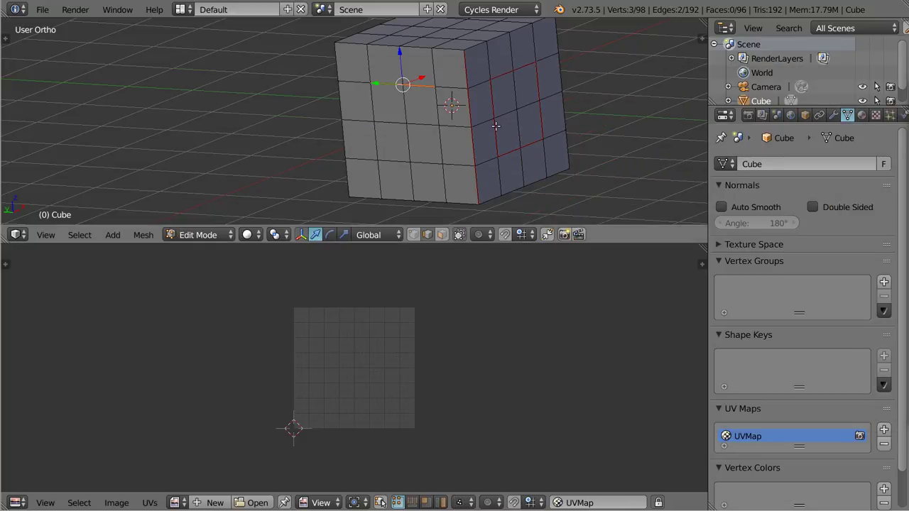
{"action": "key", "text": "a"}
{"action": "key", "text": "u"}
{"action": "left_click", "coordinate": [490, 100]}
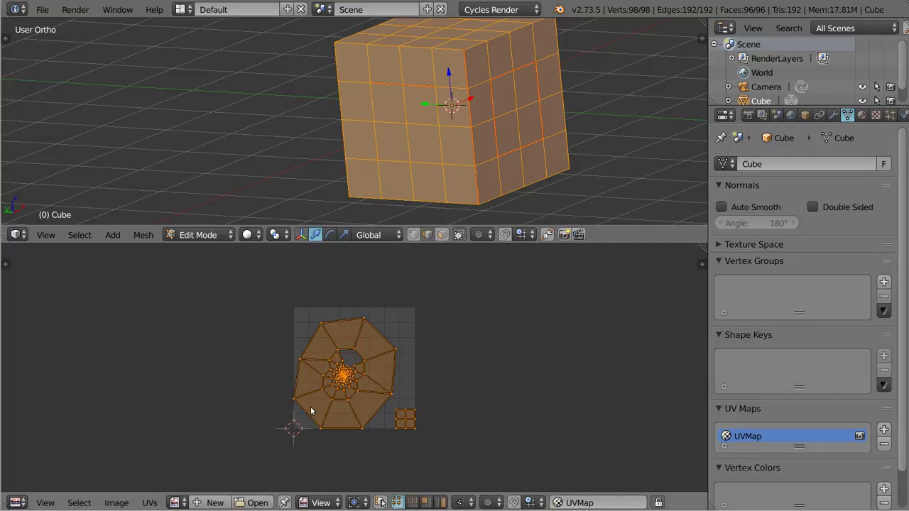
{"action": "scroll", "coordinate": [341, 391], "scroll_direction": "up", "scroll_amount": 2}
{"action": "scroll", "coordinate": [362, 369], "scroll_direction": "up", "scroll_amount": 2}
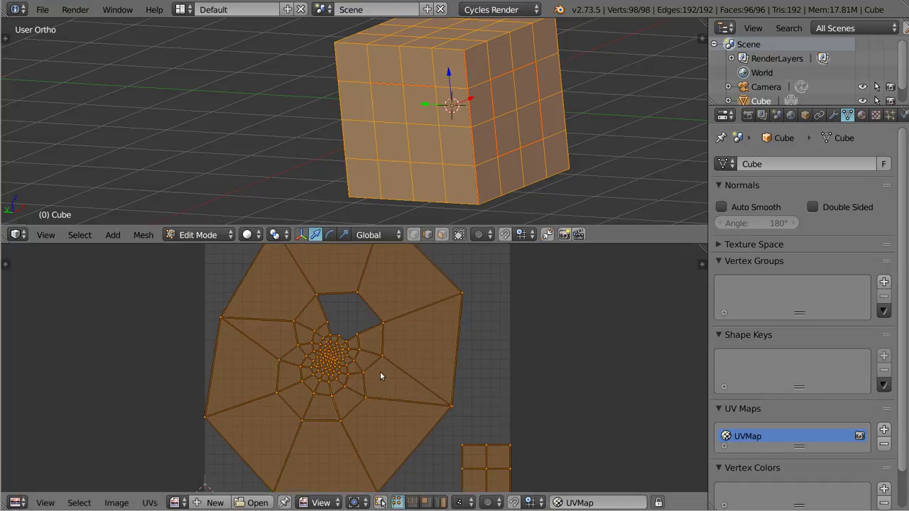
{"action": "scroll", "coordinate": [380, 372], "scroll_direction": "down", "scroll_amount": 1}
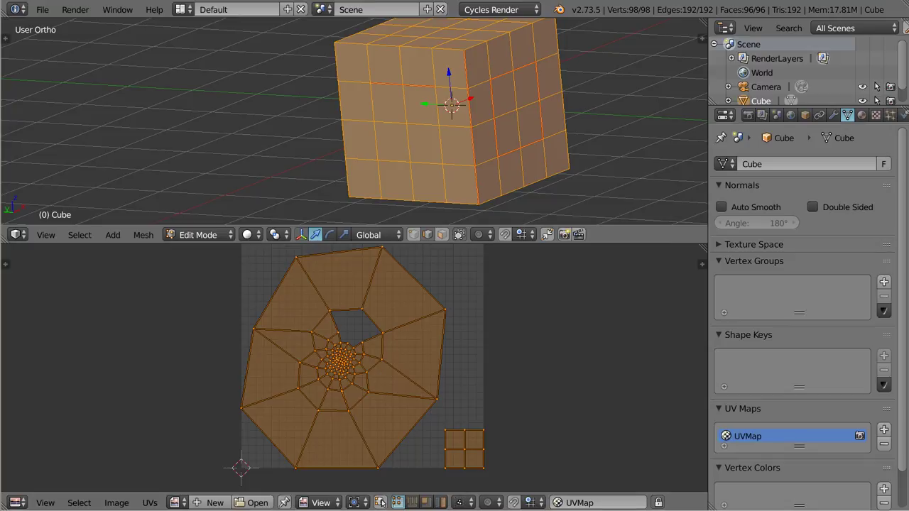
{"action": "key", "text": "ctrl+alt+u"}
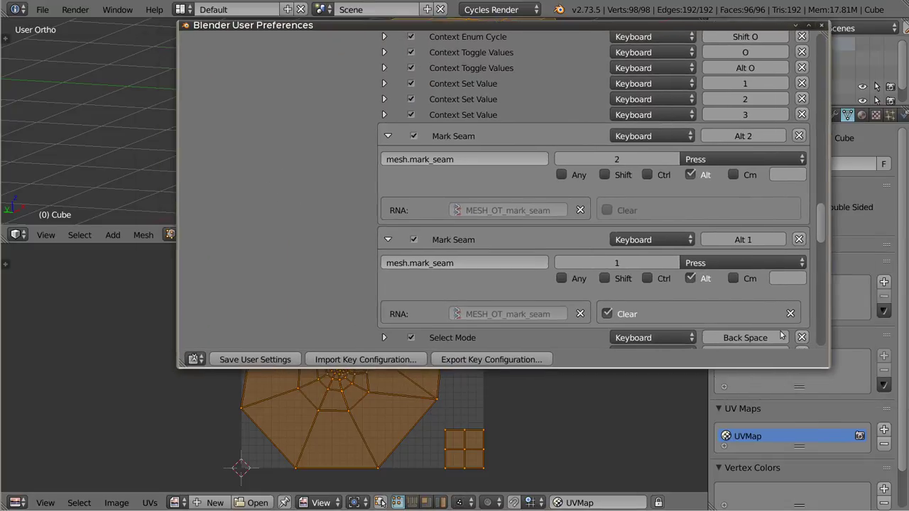
Step: Enlarge the preferences window and expand the Select Mode and second Mark Seam Alt 2 entries
{"action": "left_click_drag", "start_coordinate": [828, 367], "coordinate": [848, 489]}
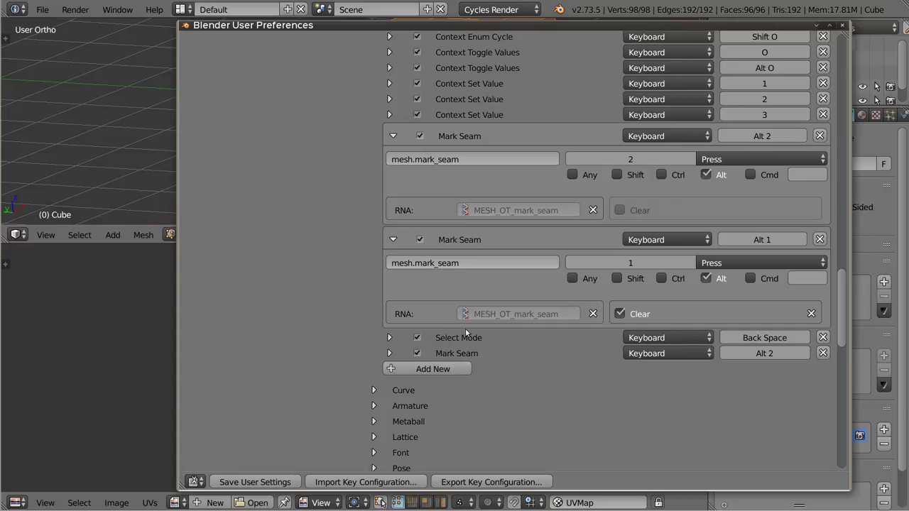
{"action": "left_click", "coordinate": [389, 338]}
{"action": "scroll", "coordinate": [350, 310], "scroll_direction": "down", "scroll_amount": 1}
{"action": "scroll", "coordinate": [351, 310], "scroll_direction": "down", "scroll_amount": 3}
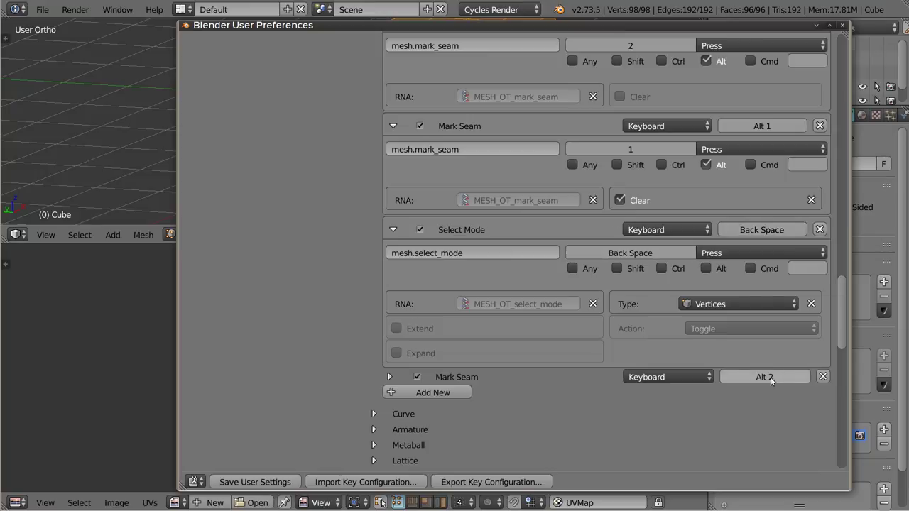
{"action": "left_click", "coordinate": [389, 377]}
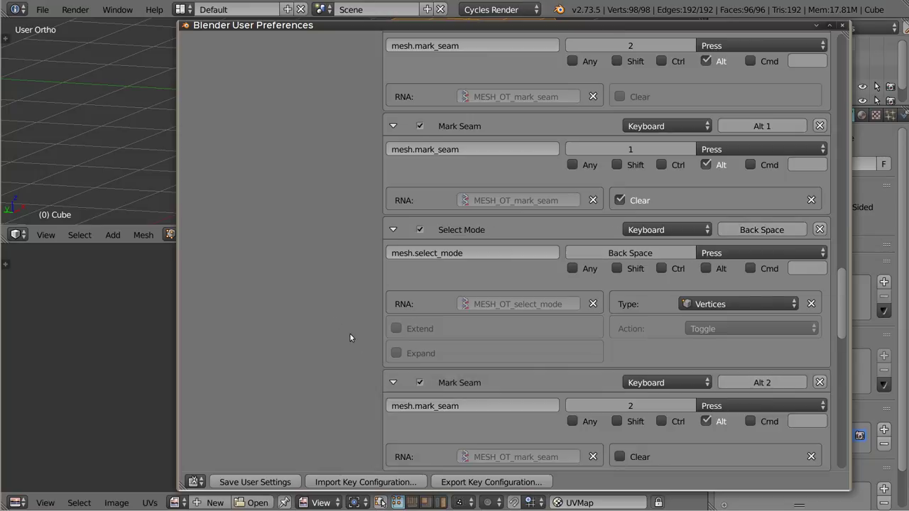
{"action": "scroll", "coordinate": [349, 333], "scroll_direction": "down", "scroll_amount": 1}
{"action": "scroll", "coordinate": [334, 320], "scroll_direction": "down", "scroll_amount": 1}
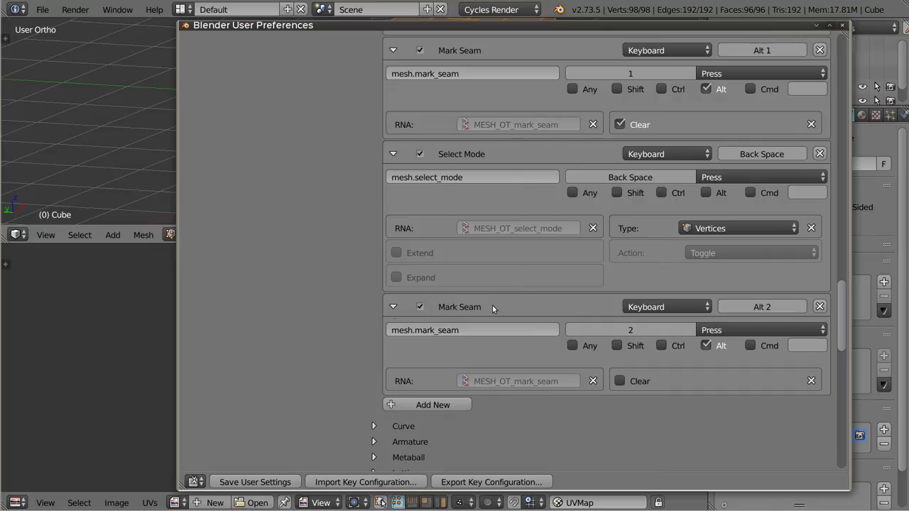
Step: Delete the duplicate Mark Seam Alt 2 entry and the Select Mode entry
{"action": "left_click", "coordinate": [819, 307]}
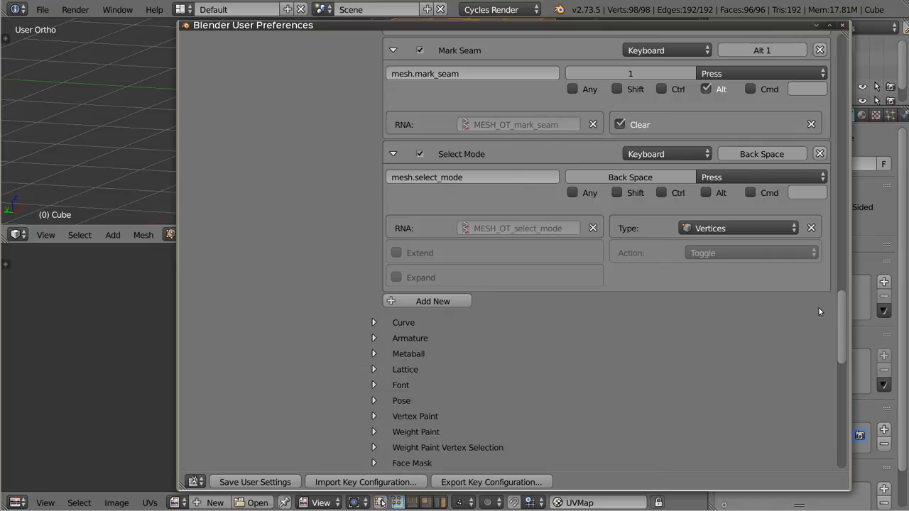
{"action": "scroll", "coordinate": [598, 277], "scroll_direction": "up", "scroll_amount": 1}
{"action": "scroll", "coordinate": [598, 275], "scroll_direction": "up", "scroll_amount": 2}
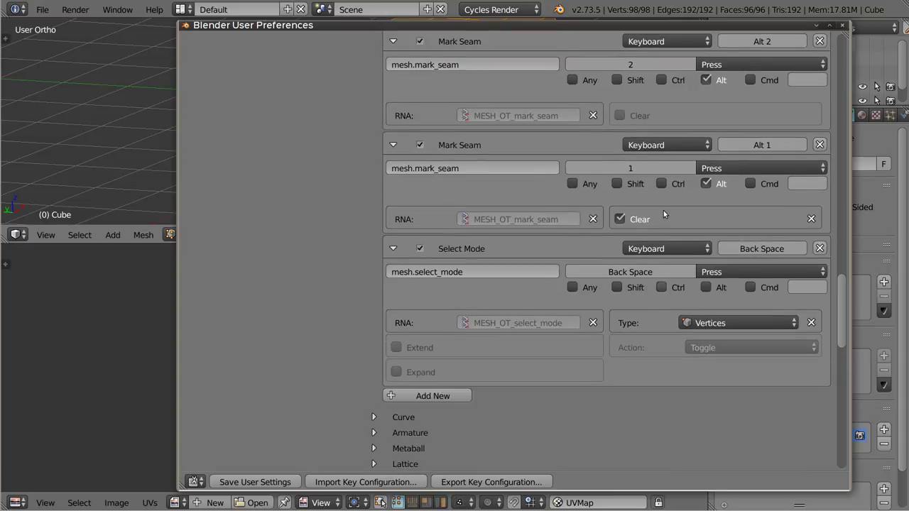
{"action": "left_click", "coordinate": [734, 324]}
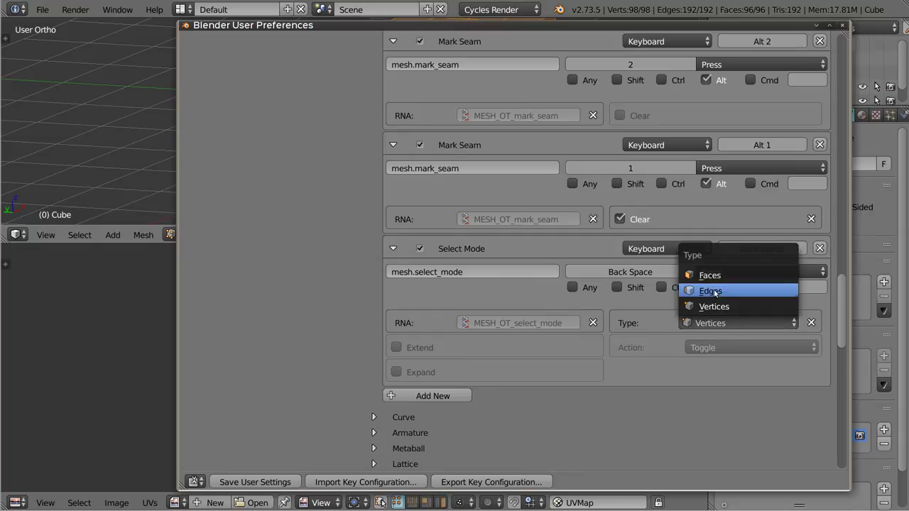
{"action": "left_click", "coordinate": [818, 249]}
Step: Collapse the Mark Seam Alt 2 and Alt 1 entries, shrink the window, and close the preferences
{"action": "scroll", "coordinate": [607, 240], "scroll_direction": "up", "scroll_amount": 3}
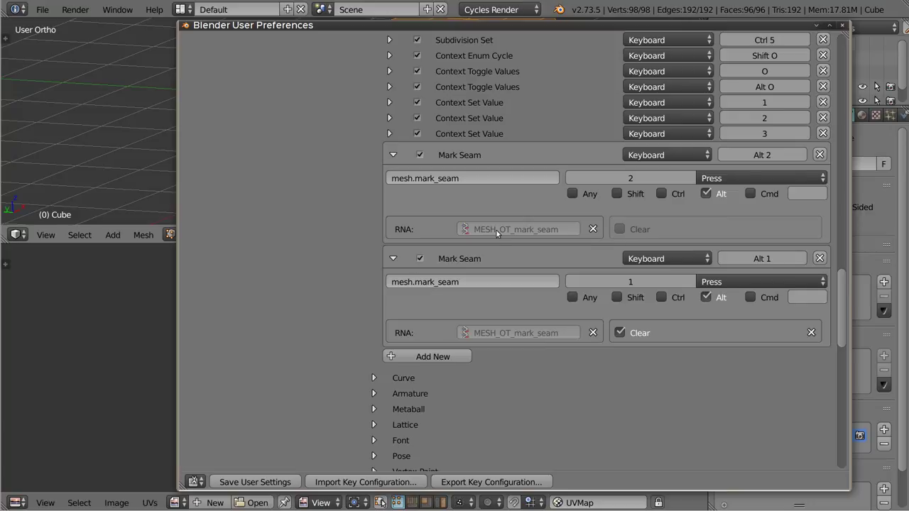
{"action": "left_click", "coordinate": [393, 156]}
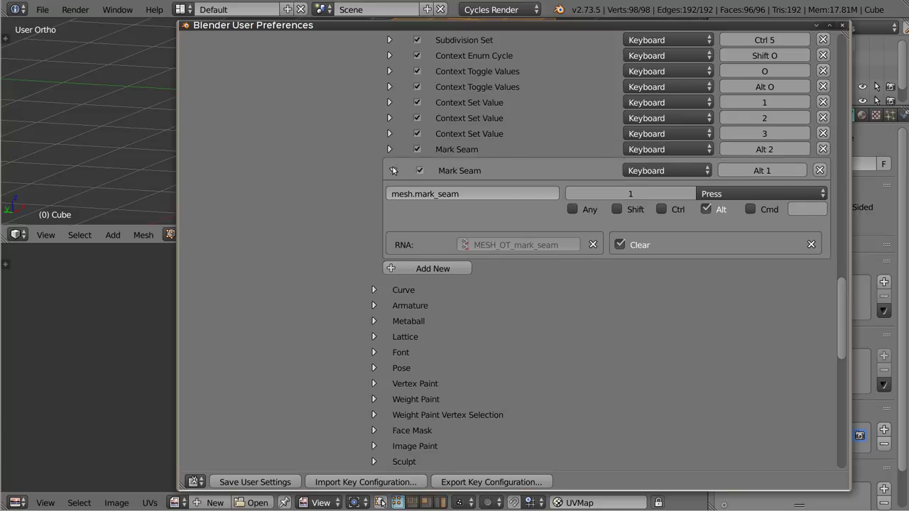
{"action": "left_click", "coordinate": [392, 171]}
{"action": "scroll", "coordinate": [496, 277], "scroll_direction": "up", "scroll_amount": 6}
{"action": "scroll", "coordinate": [483, 297], "scroll_direction": "up", "scroll_amount": 1}
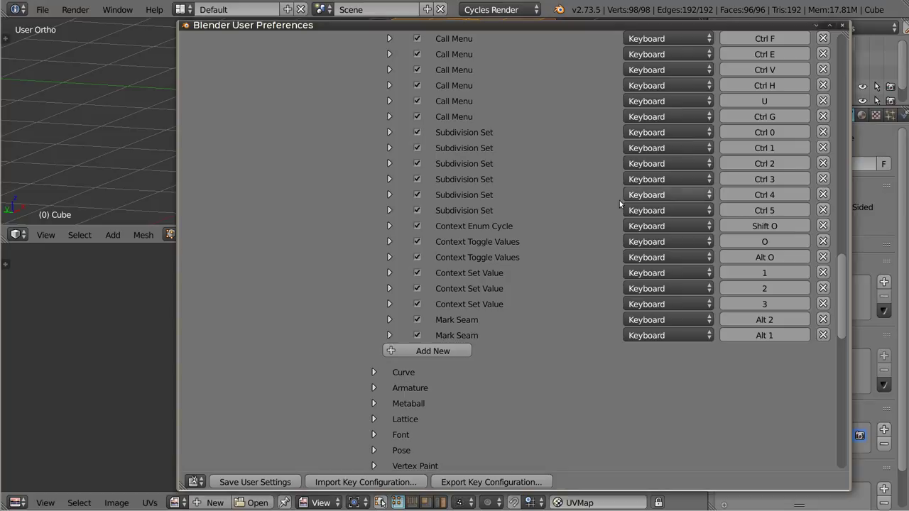
{"action": "left_click_drag", "start_coordinate": [849, 490], "coordinate": [815, 407]}
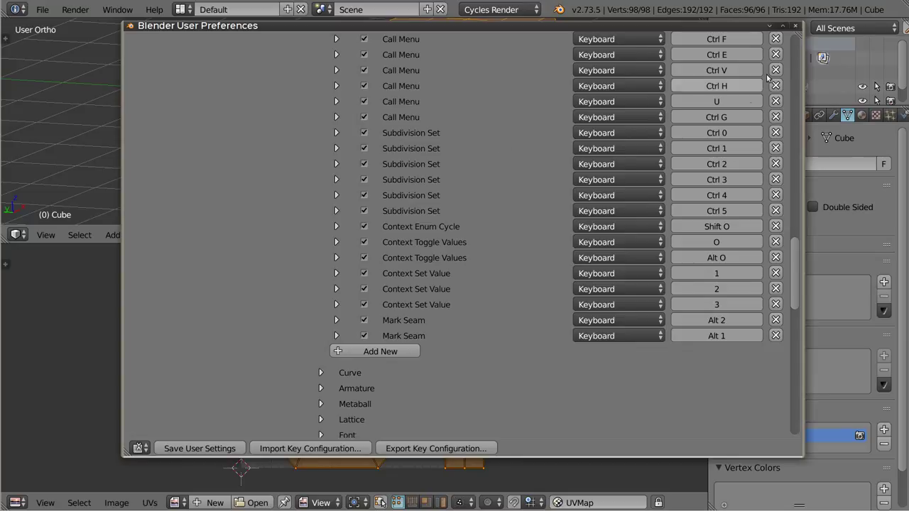
{"action": "left_click", "coordinate": [795, 27]}
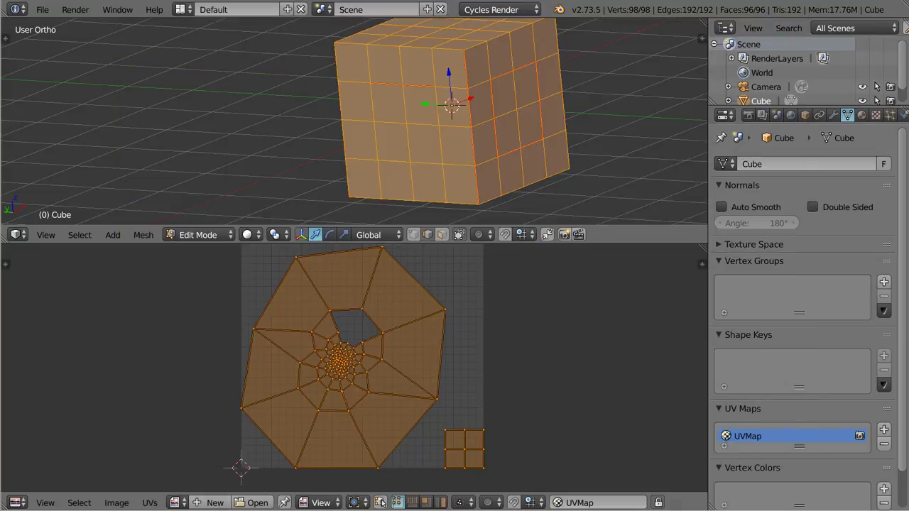